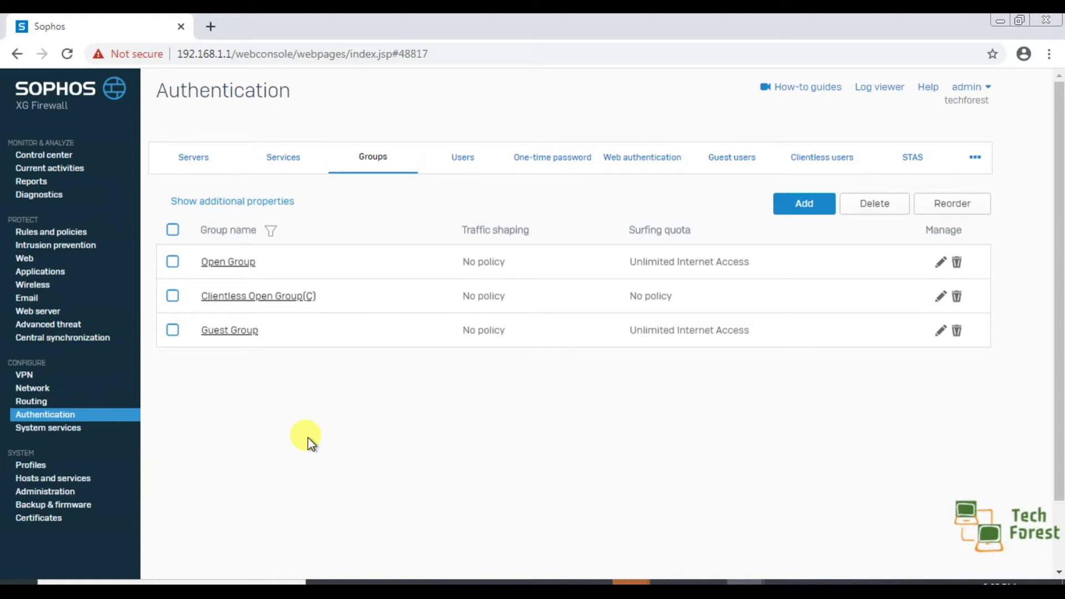
Step: Go to Authentication and show the Users list with its four existing accounts
click(36, 415)
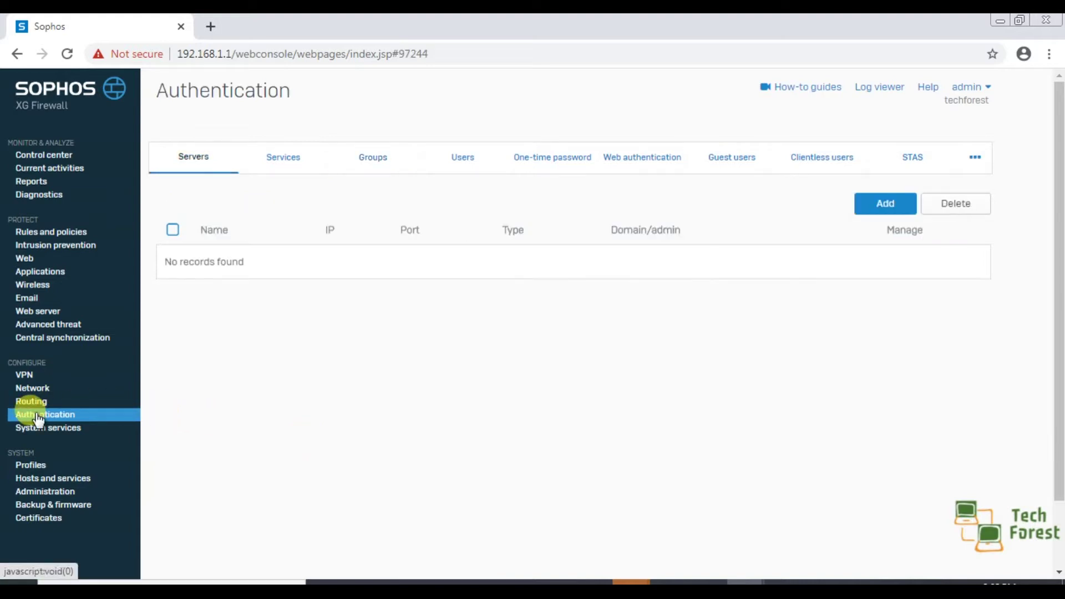
click(476, 161)
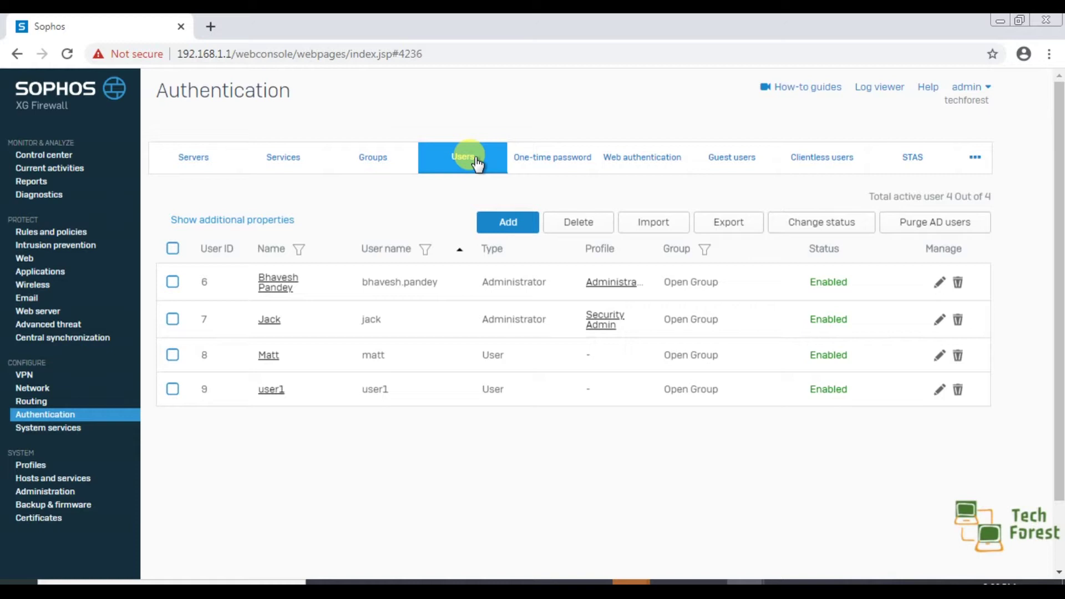
Step: Open the Add user form and scroll through its policy fields, then back to the top
click(494, 224)
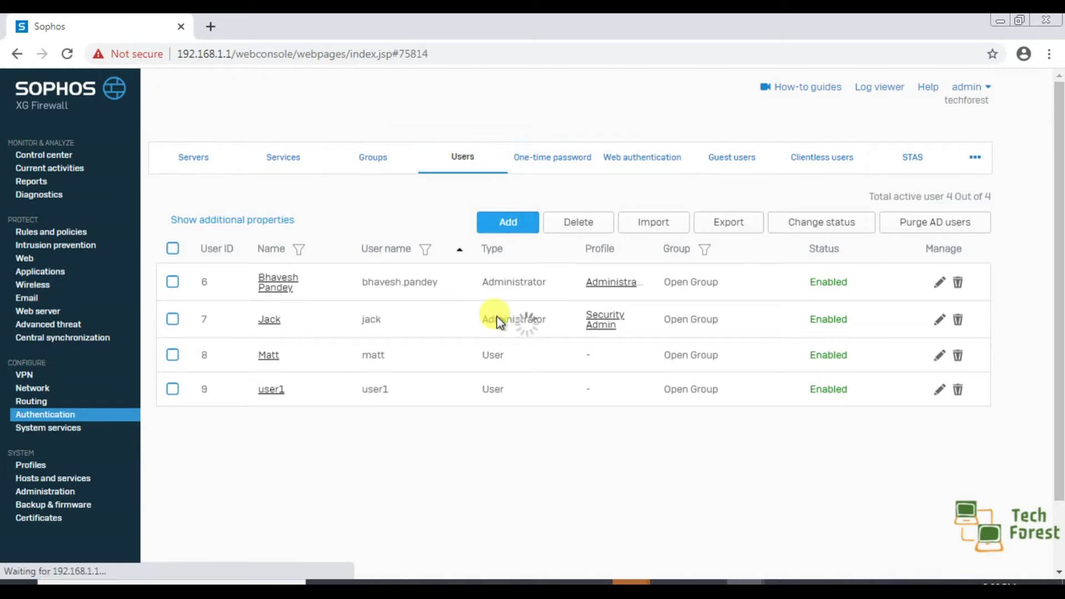
scroll(444, 420, down, 6)
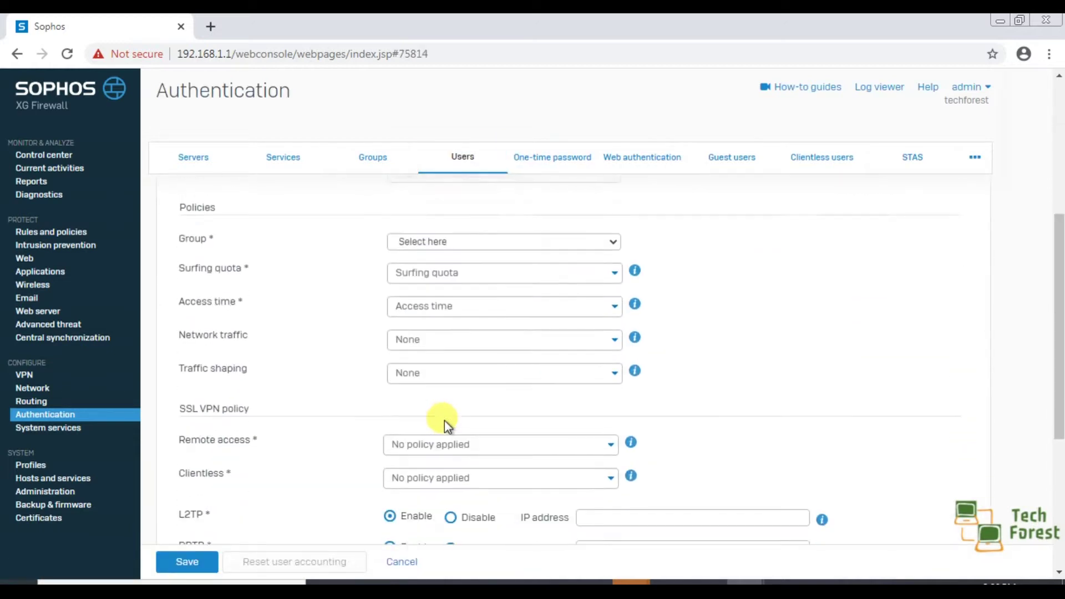
scroll(444, 420, down, 1)
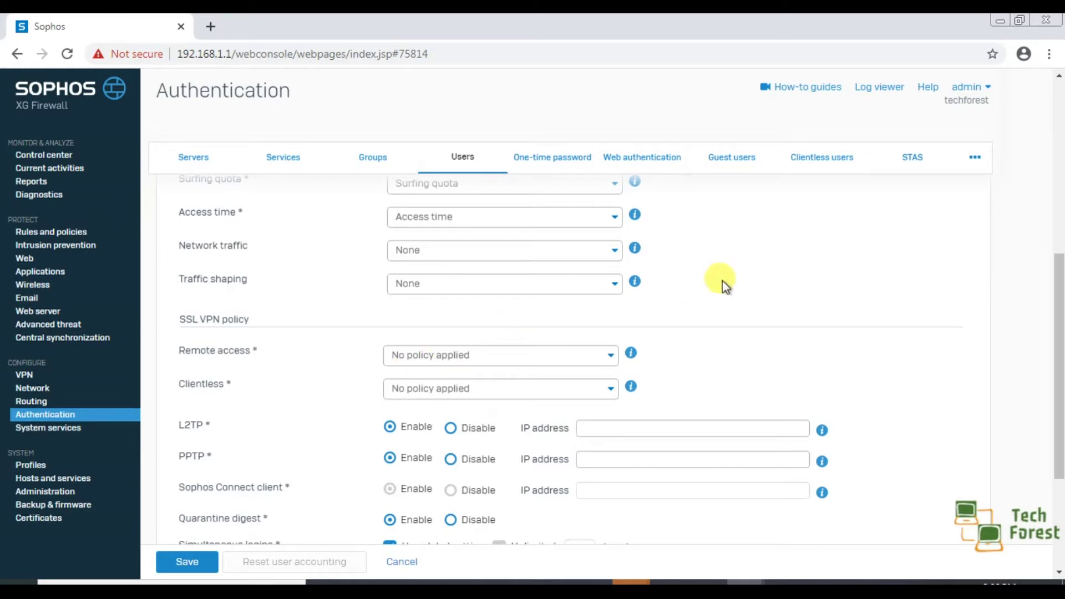
scroll(722, 281, up, 7)
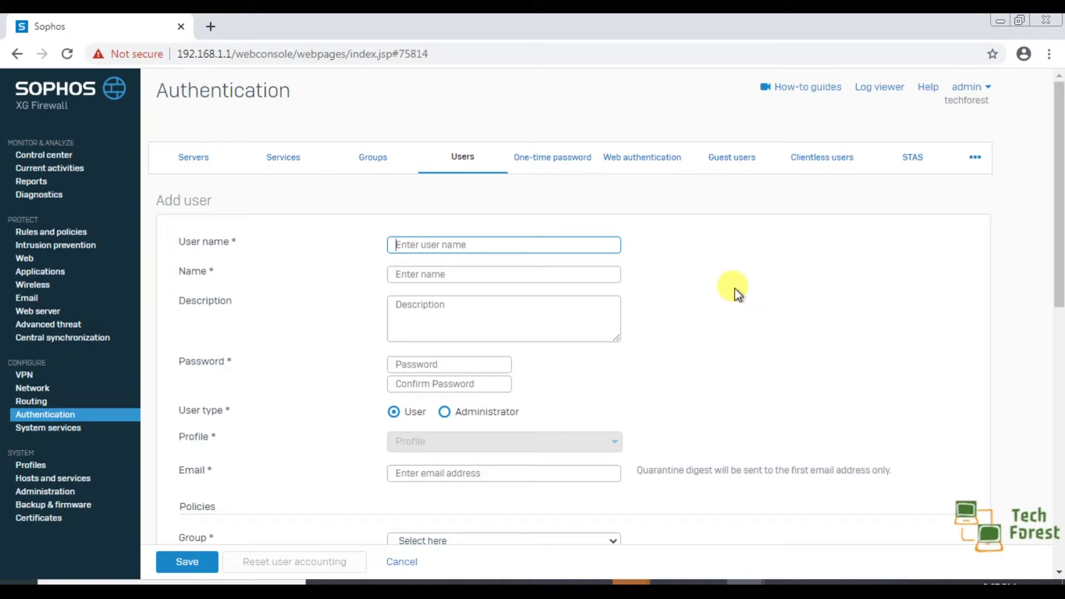
Step: Enter the new user's user name in the User name field
click(503, 245)
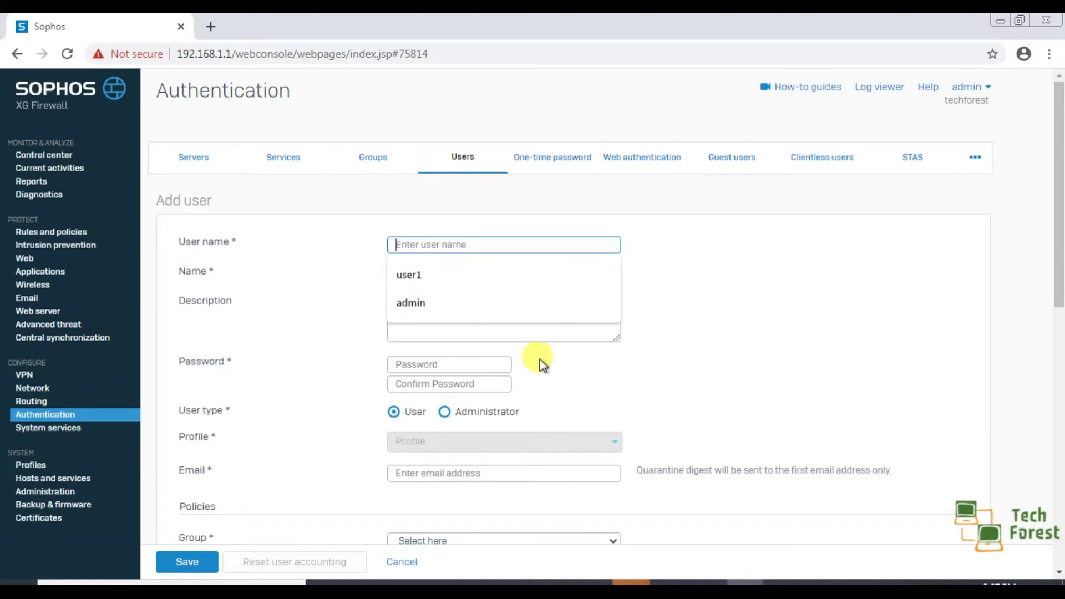
scroll(784, 405, down, 10)
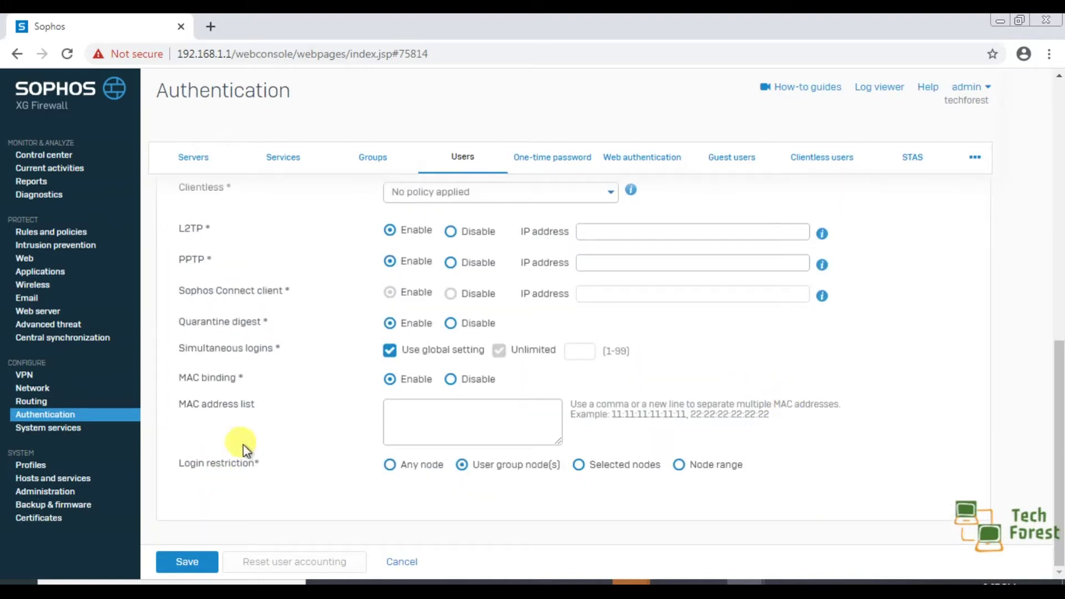
click(188, 563)
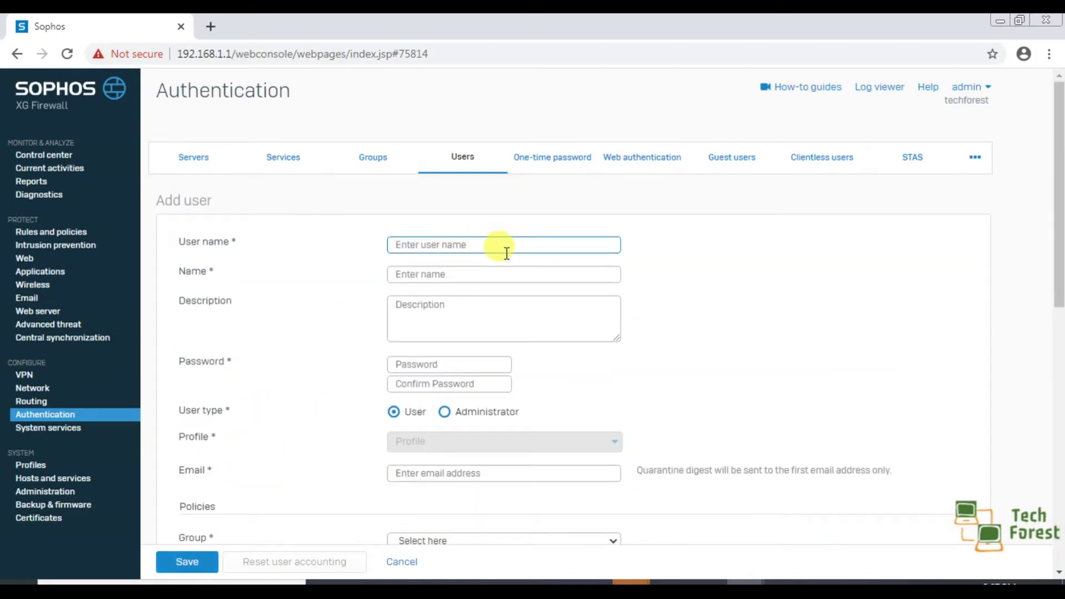
text(Robin)
Step: Enter the user's full name in the Name field, leaving the description empty
click(469, 274)
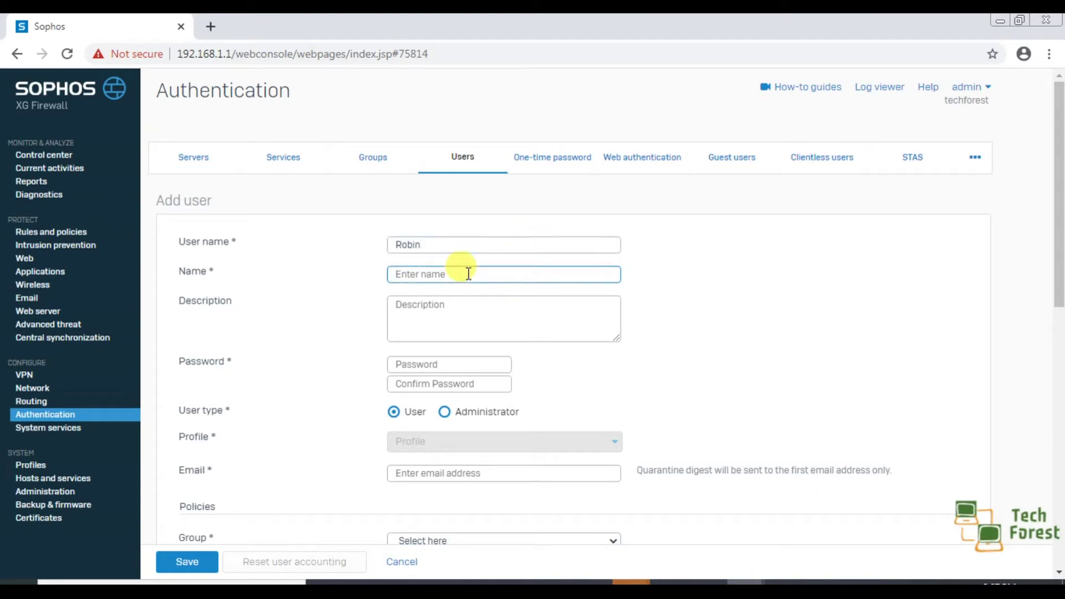
text(B)
key(BackSpace)
text(Robin.hood)
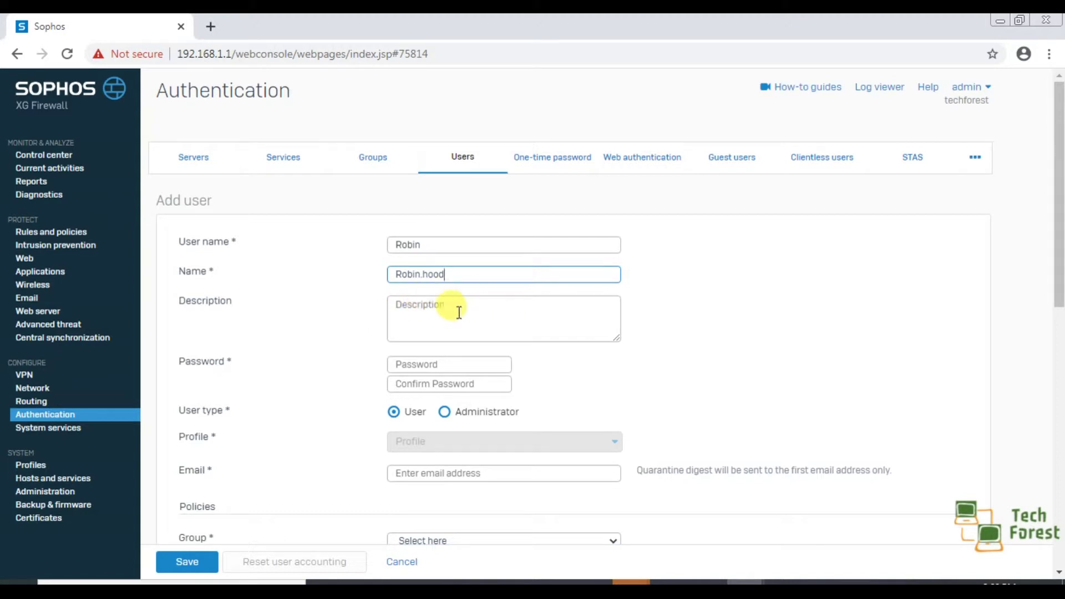
click(458, 305)
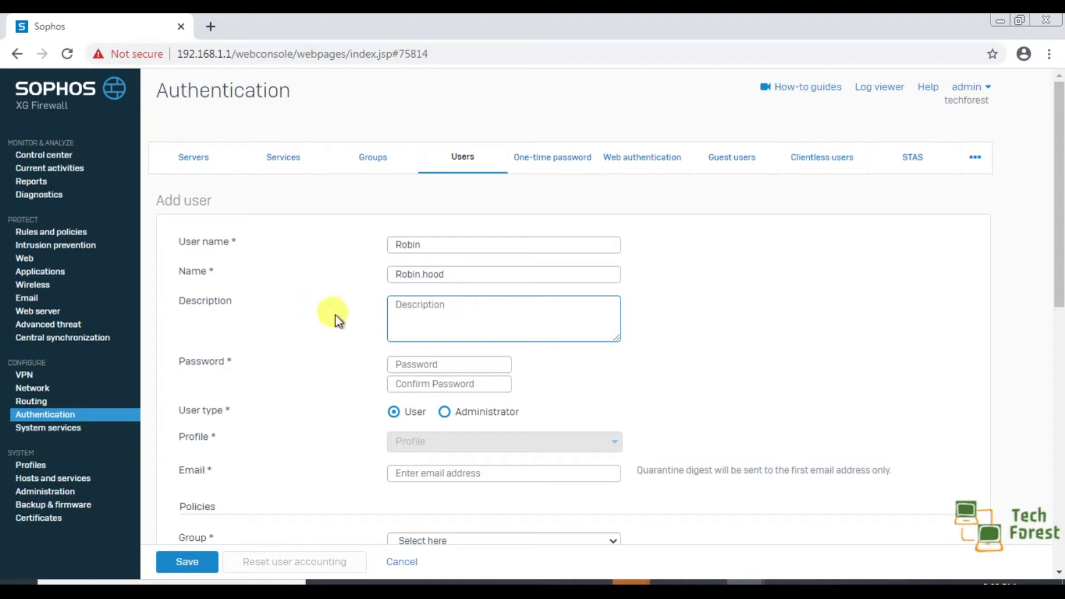
click(216, 276)
double_click(214, 272)
click(228, 301)
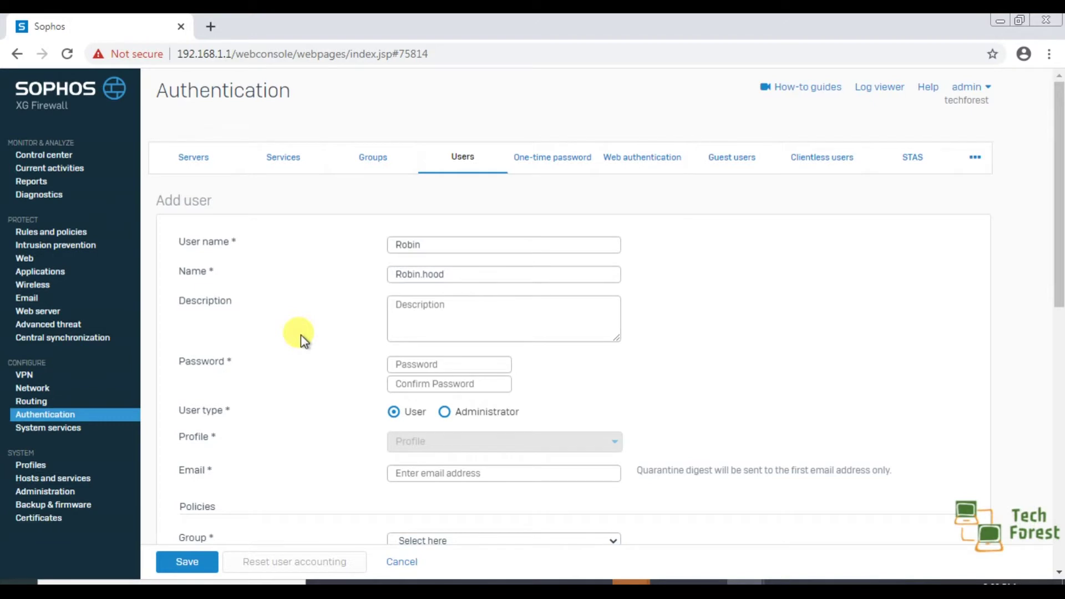
scroll(301, 335, down, 3)
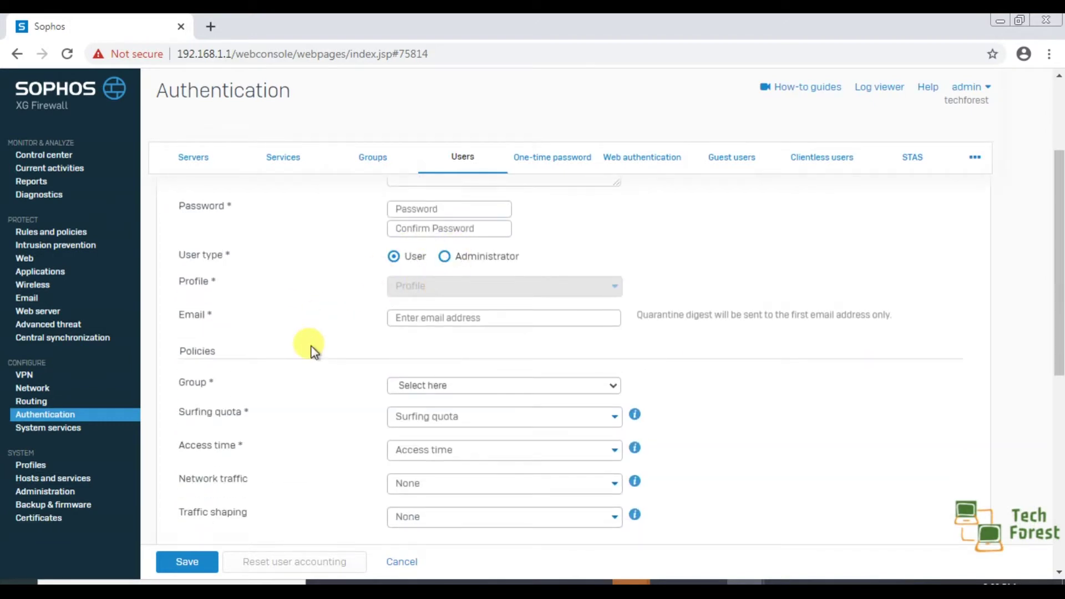
Step: Enter the user's password and type it again in Confirm Password
scroll(310, 349, up, 2)
click(435, 287)
text(1234)
key(Tab)
text(1234)
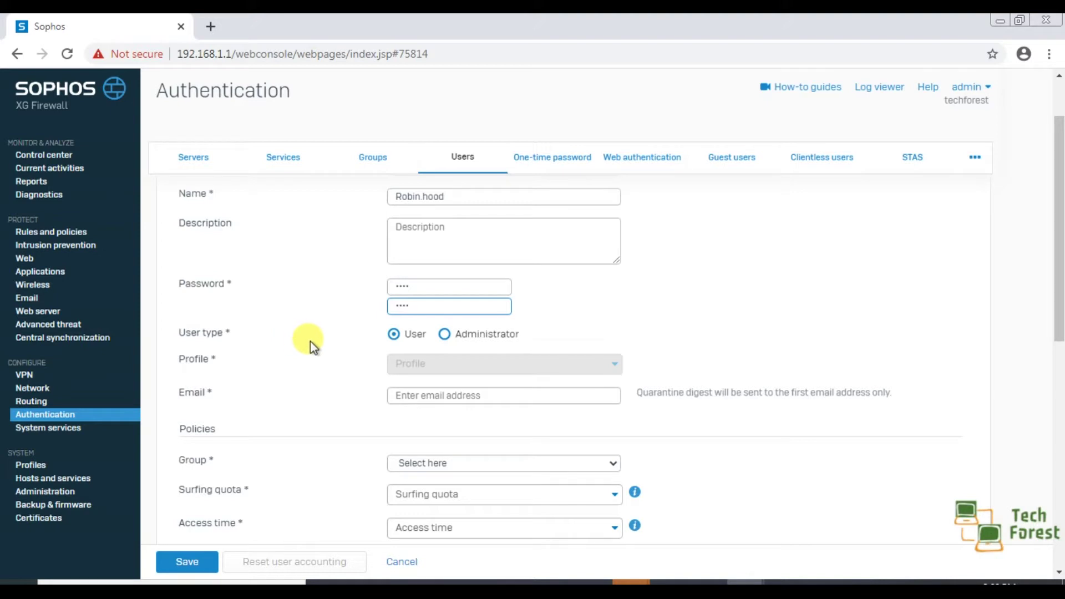
Step: Check the Administrator profile options, then keep the user type set to User
click(394, 335)
click(444, 334)
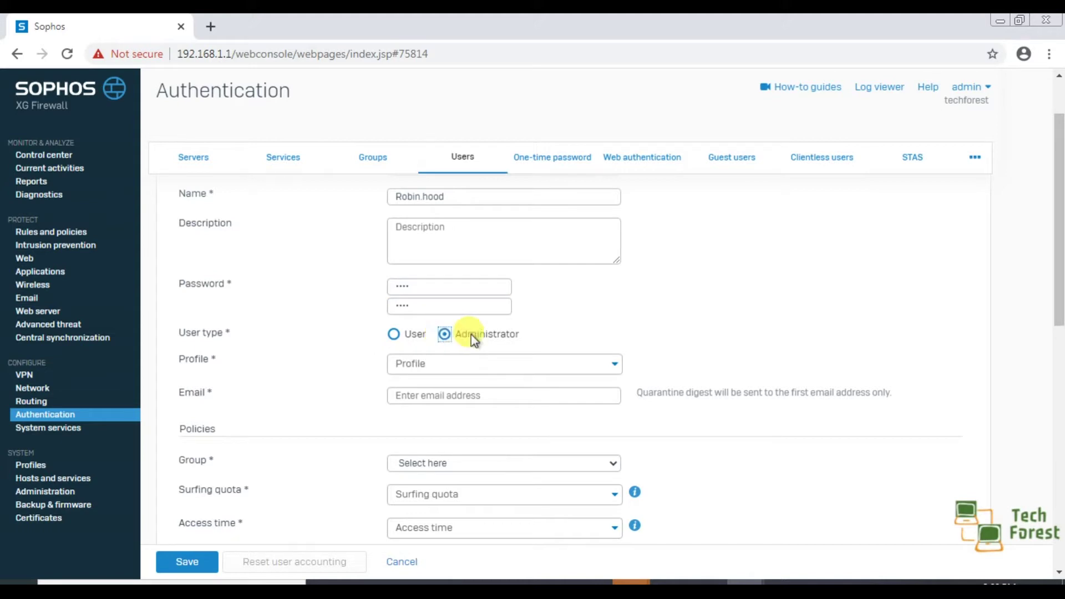
click(420, 366)
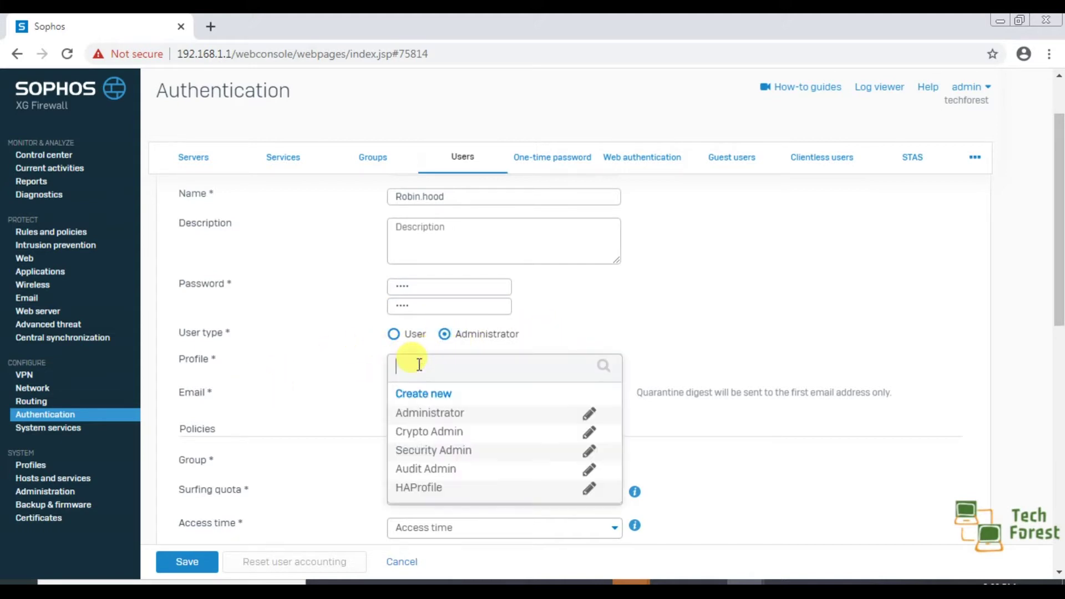
click(597, 329)
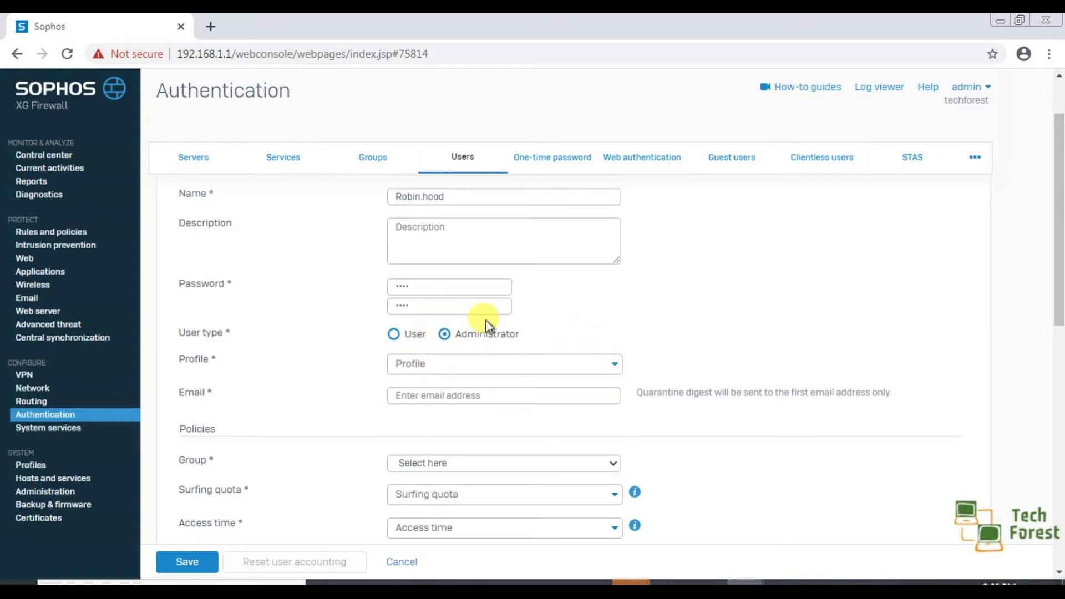
click(392, 335)
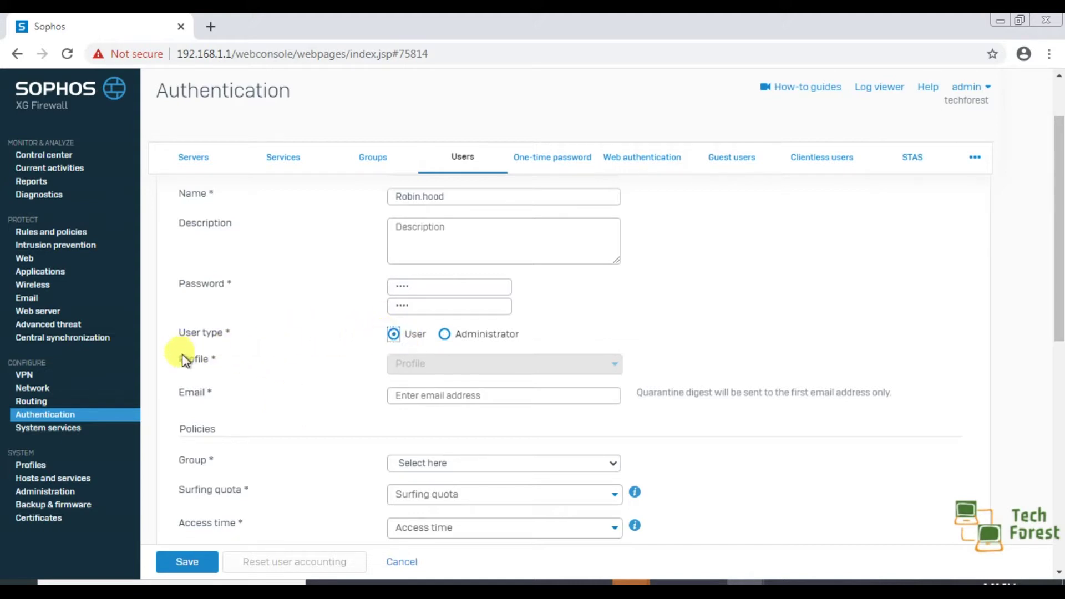
Step: Fill in the user's e-mail address in the Email field
scroll(317, 379, down, 1)
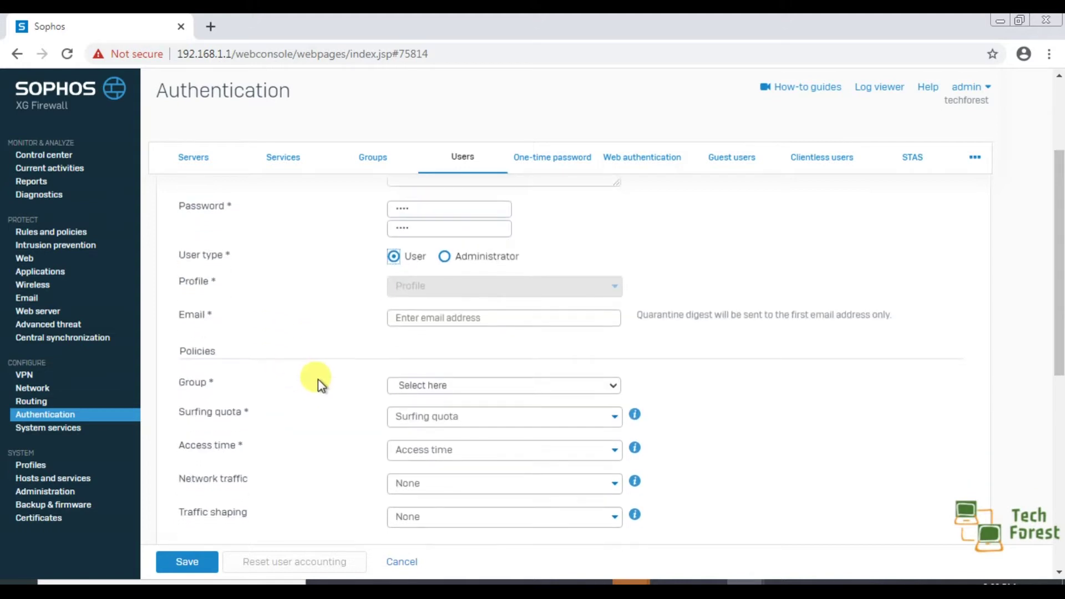
click(509, 316)
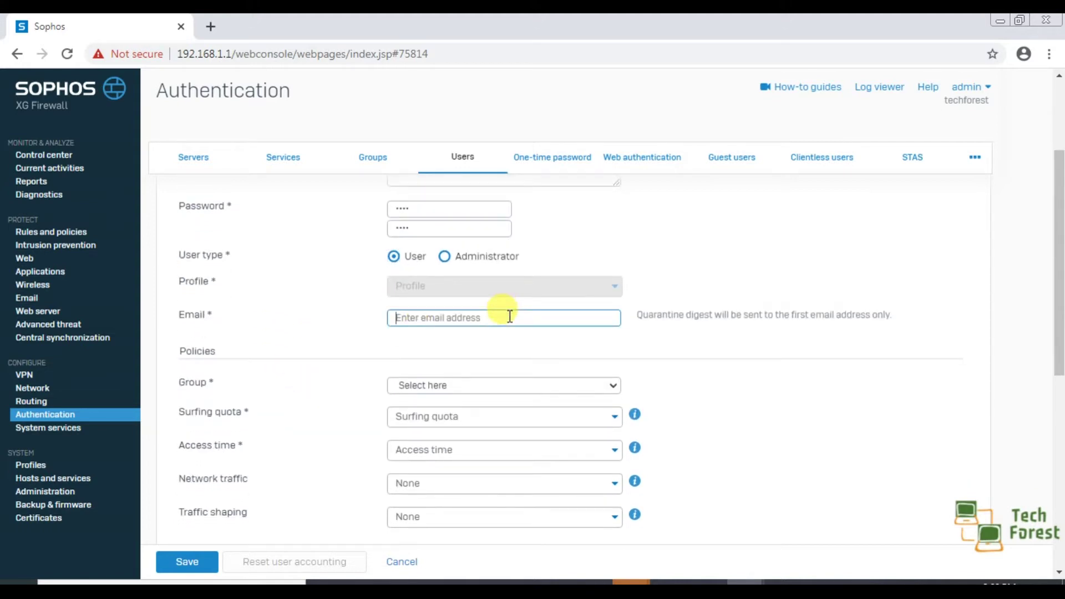
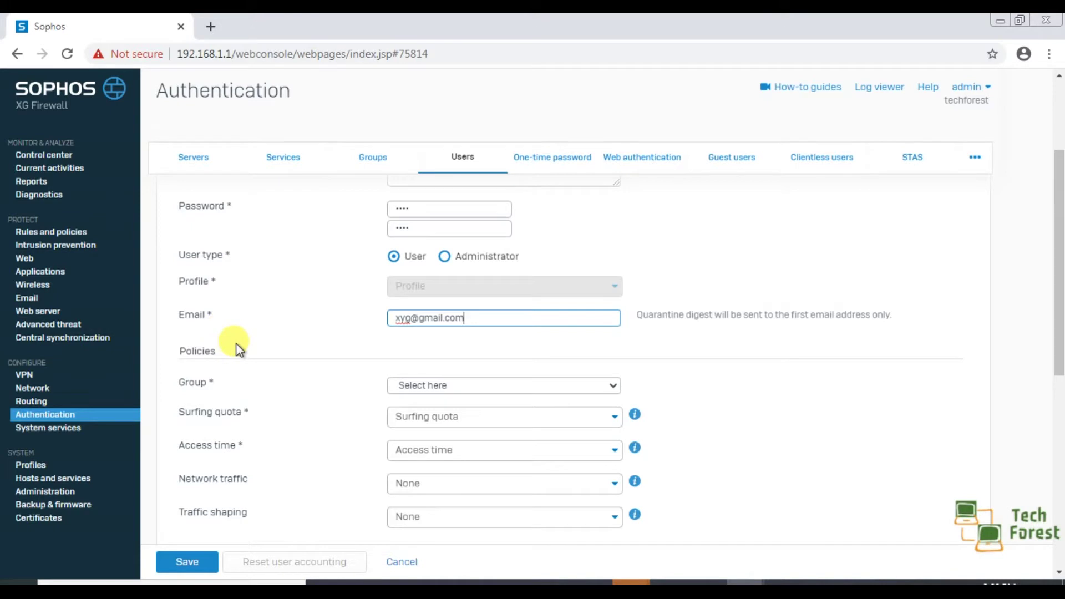
scroll(238, 349, down, 2)
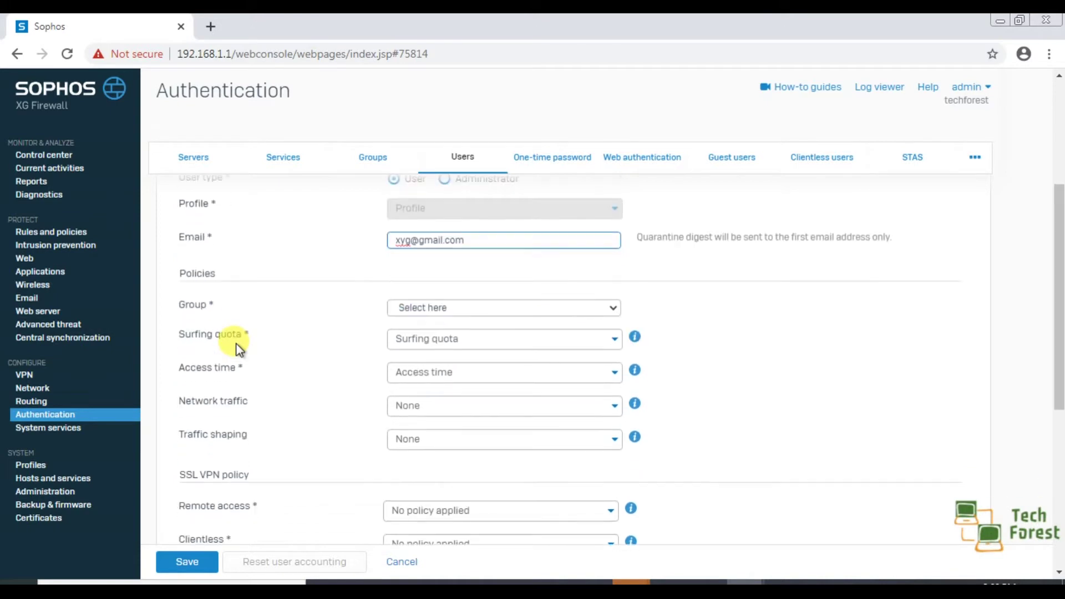
click(175, 272)
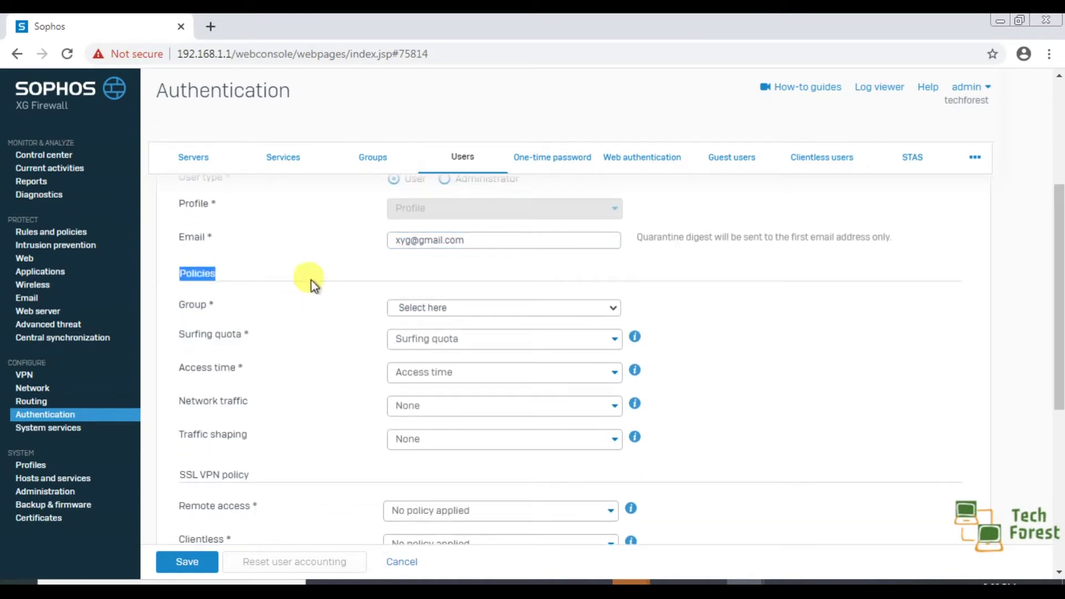
click(329, 278)
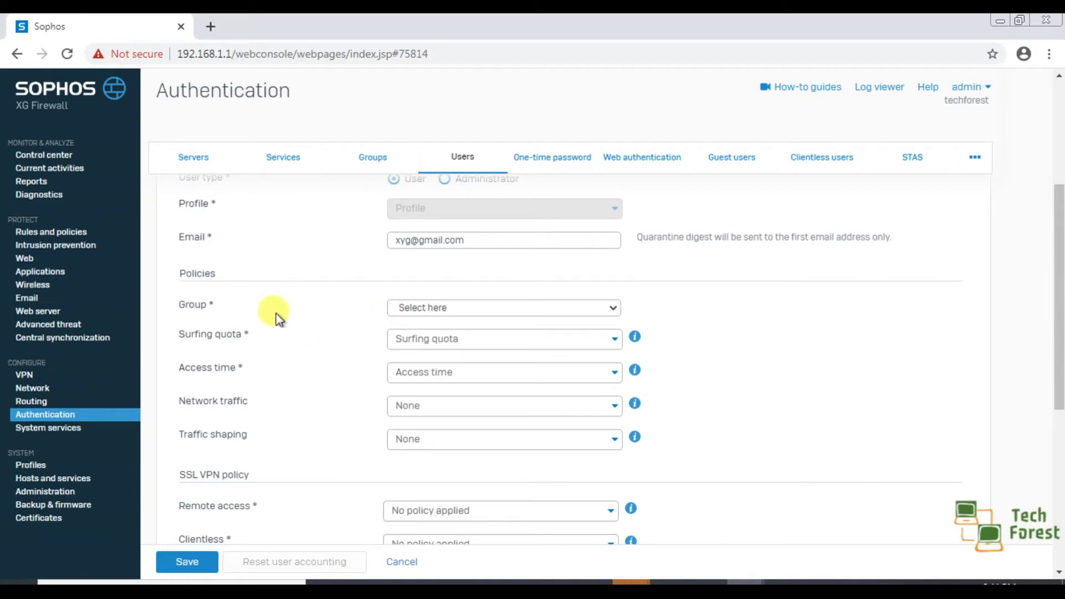
Step: Assign the user to Open Group with a 1 Month Unlimited Access surfing quota
click(474, 308)
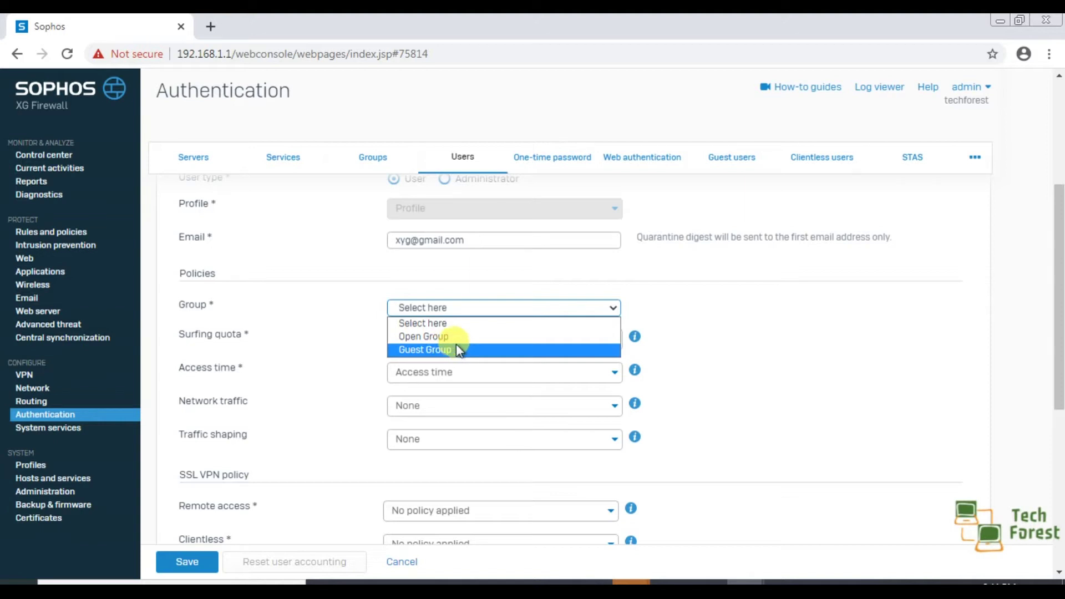
click(481, 337)
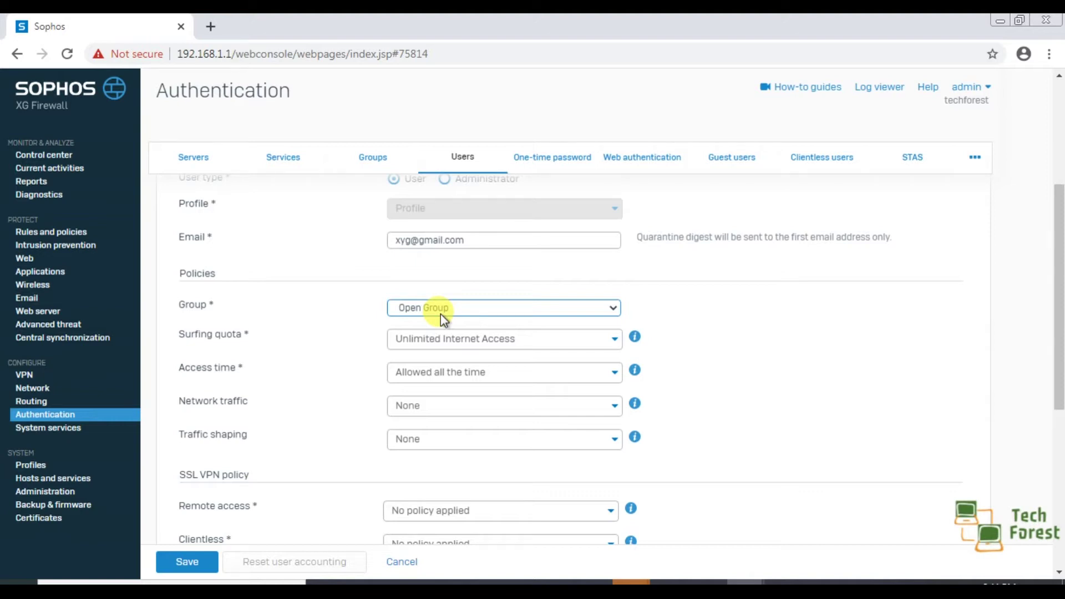
click(484, 341)
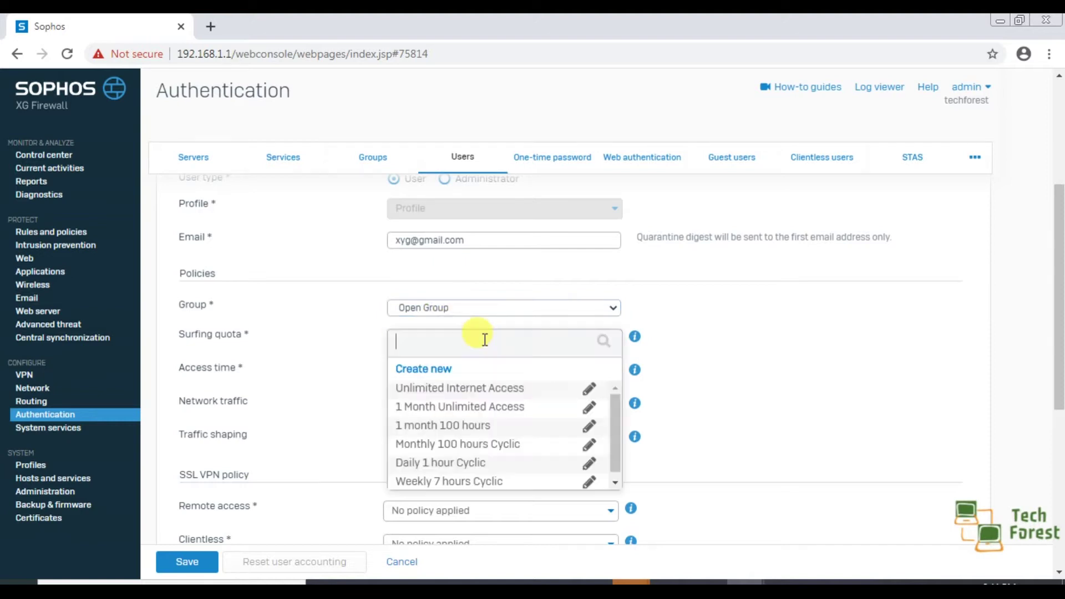
click(434, 412)
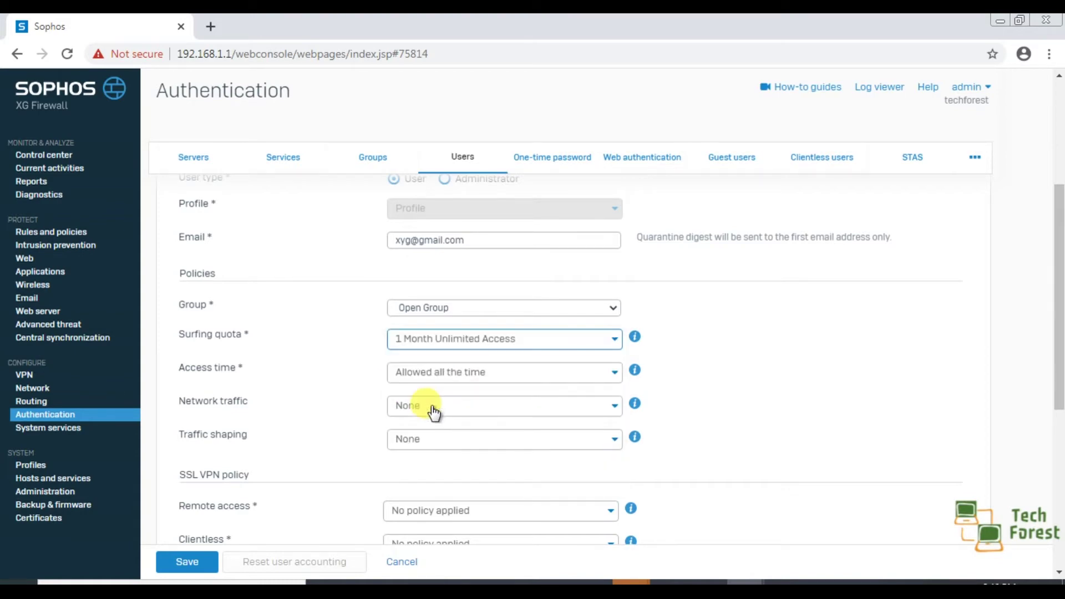
click(600, 342)
mouse_move(618, 413)
mouse_down()
mouse_move(614, 434)
mouse_move(616, 407)
mouse_up()
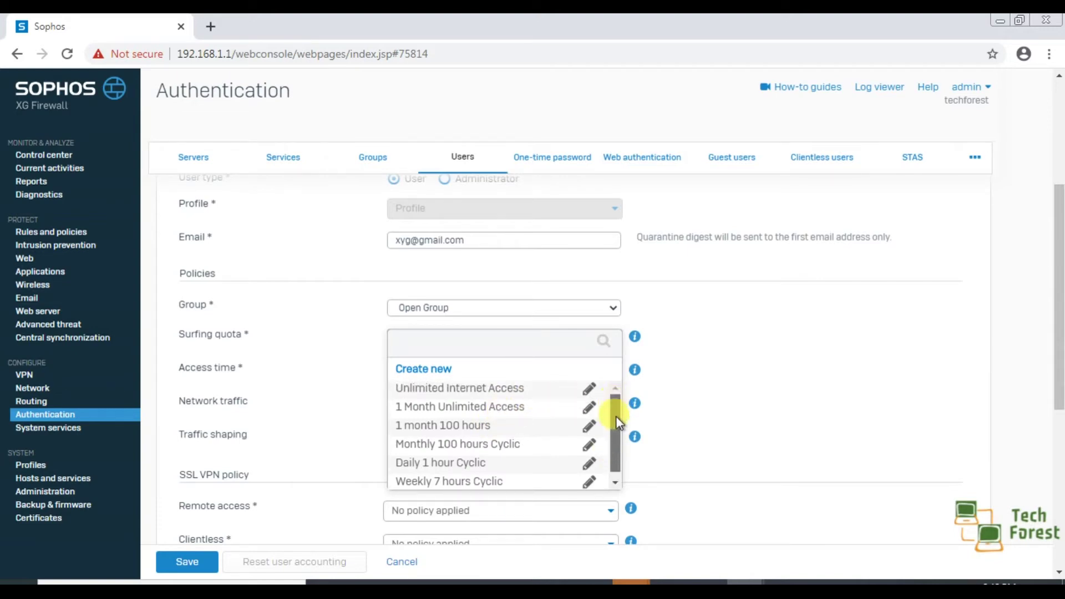
click(442, 370)
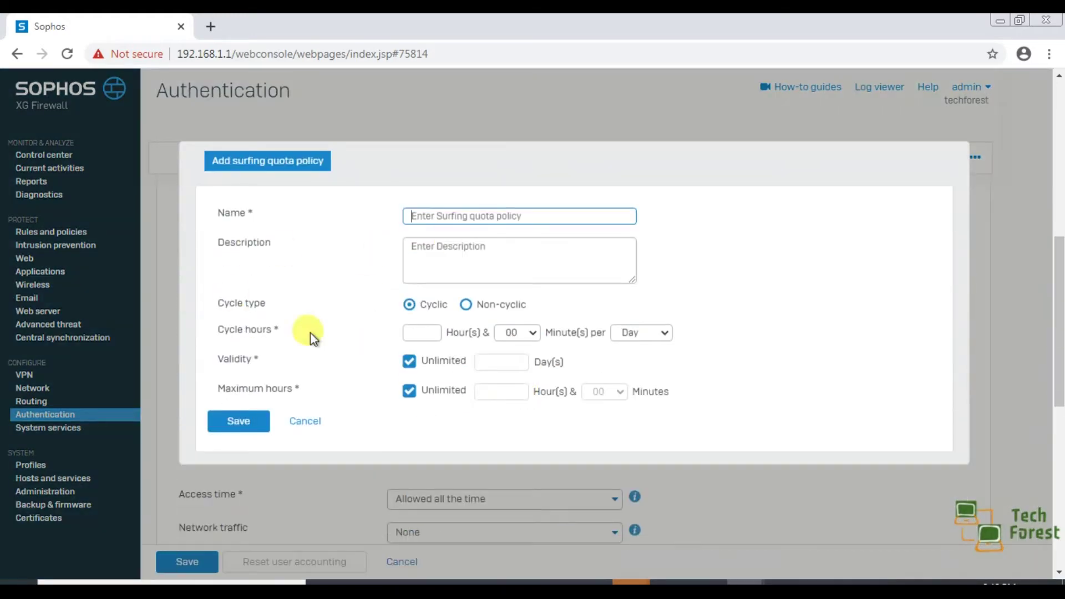
click(307, 421)
scroll(528, 314, up, 4)
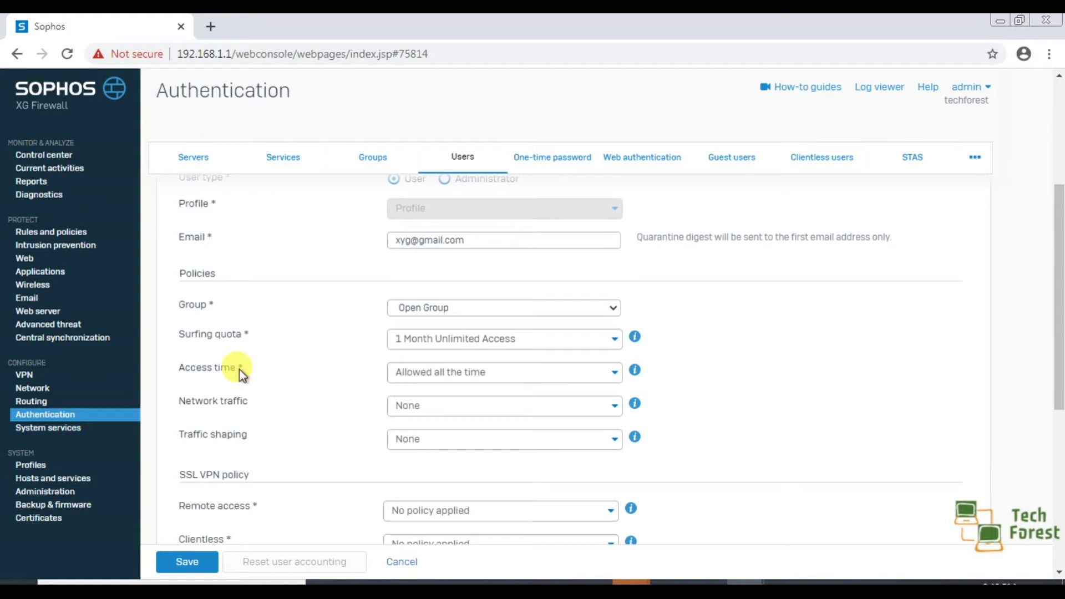
click(450, 377)
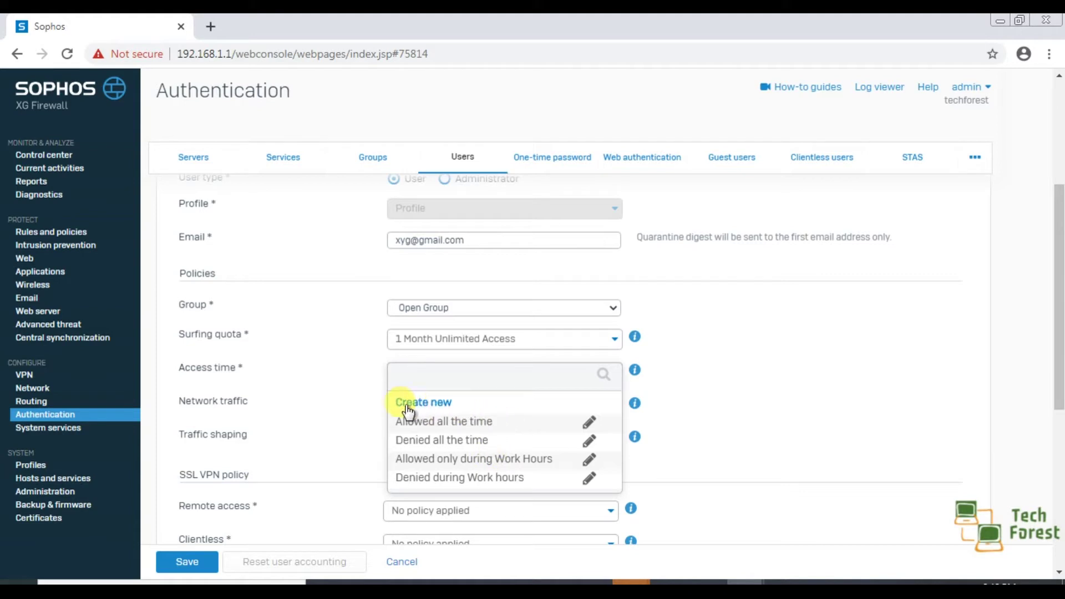
click(344, 405)
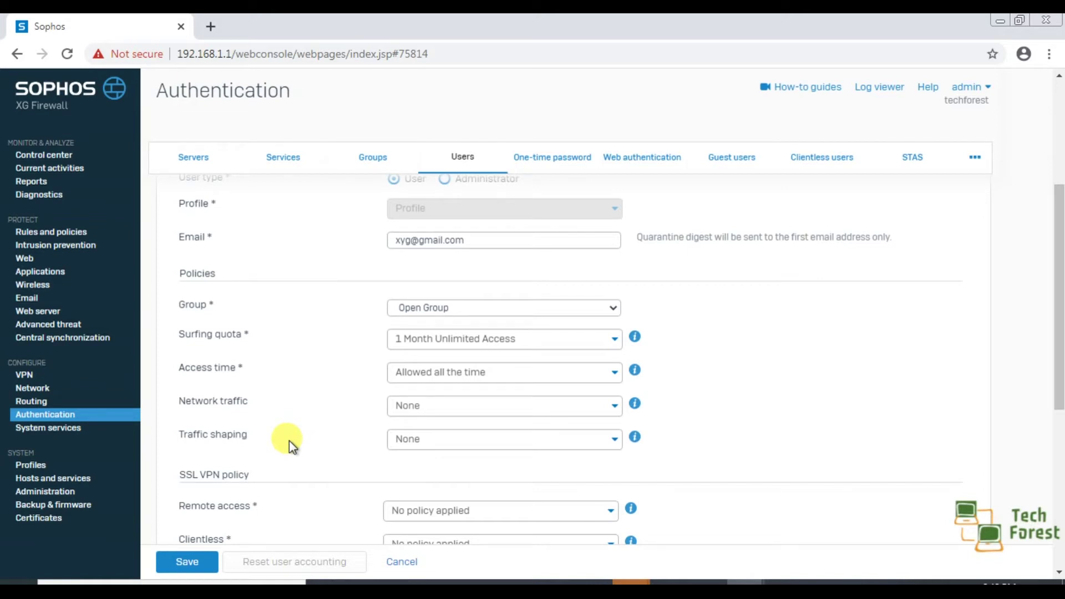
click(445, 447)
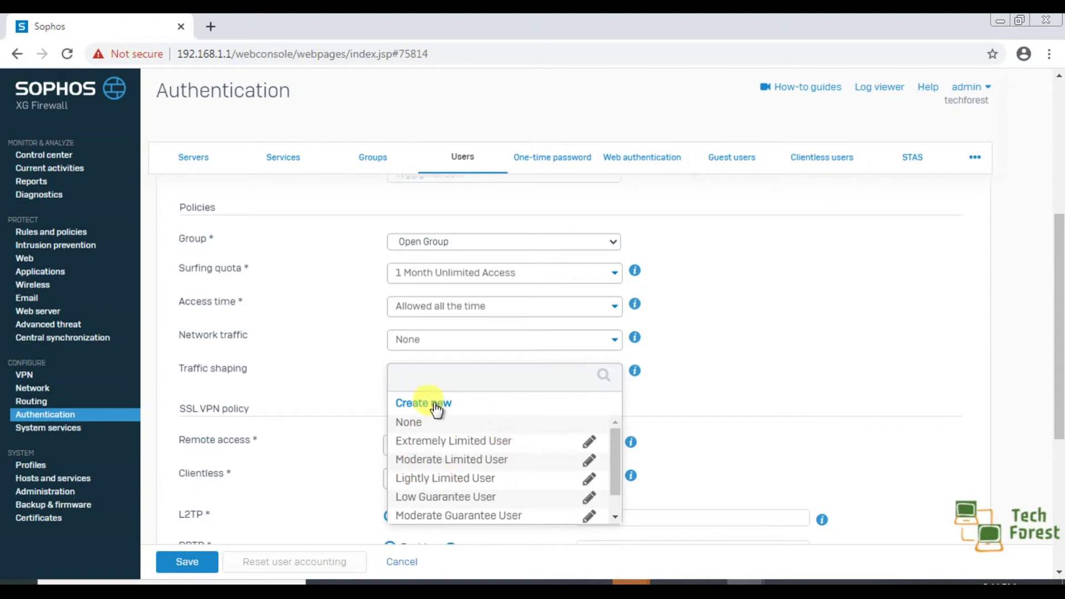
click(358, 393)
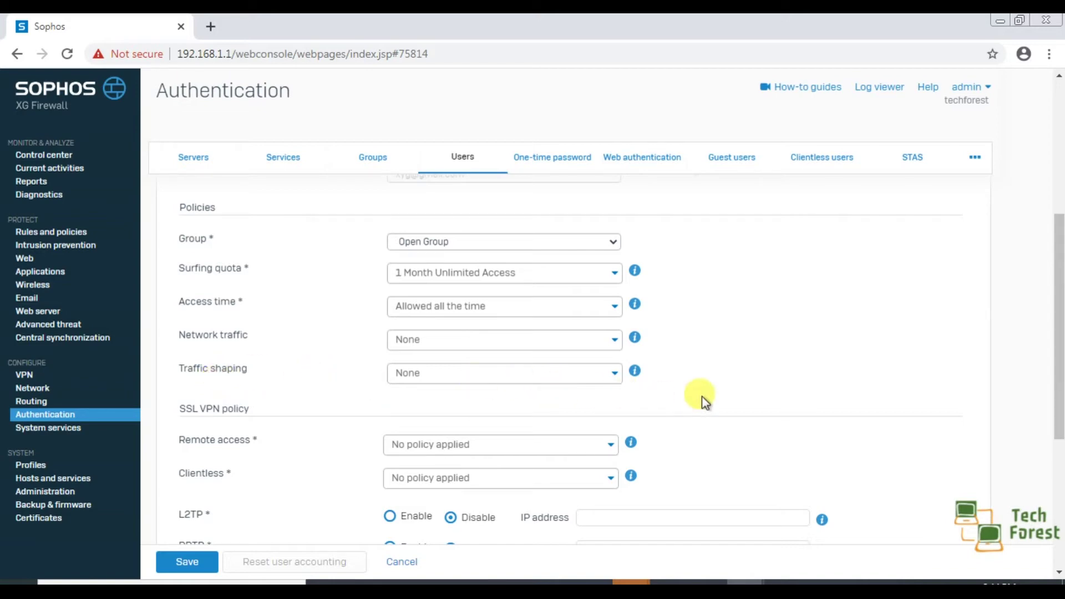
scroll(701, 396, down, 3)
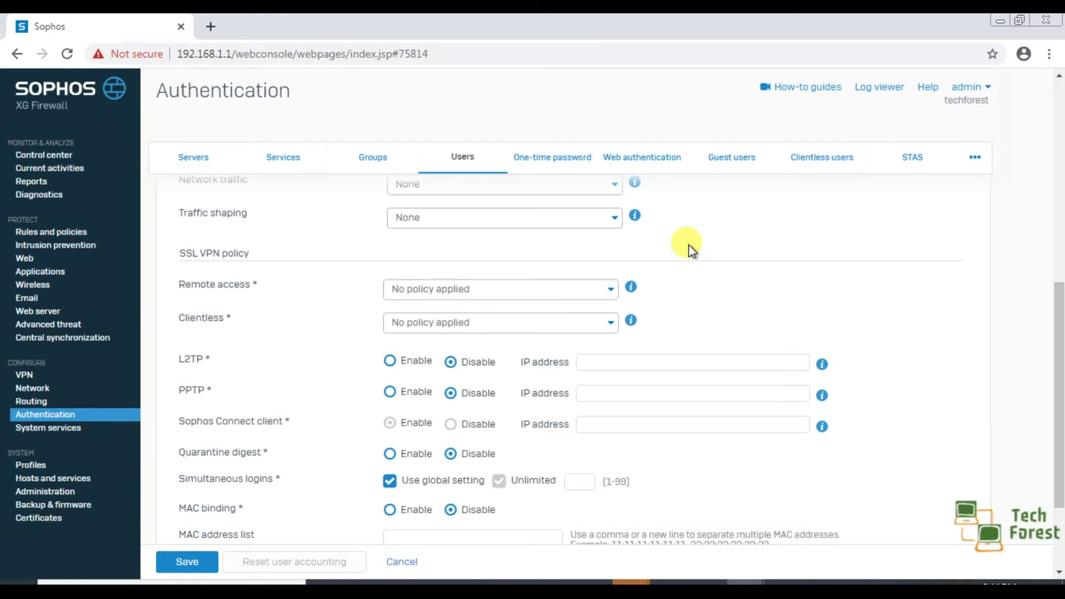
drag(171, 237, 210, 300)
click(288, 266)
click(480, 291)
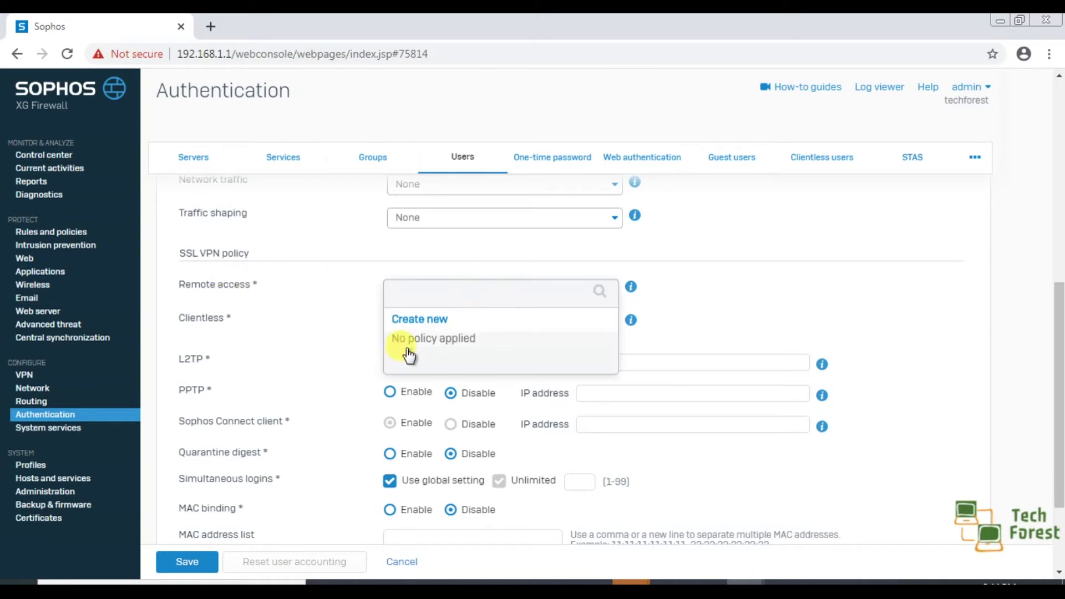
click(352, 323)
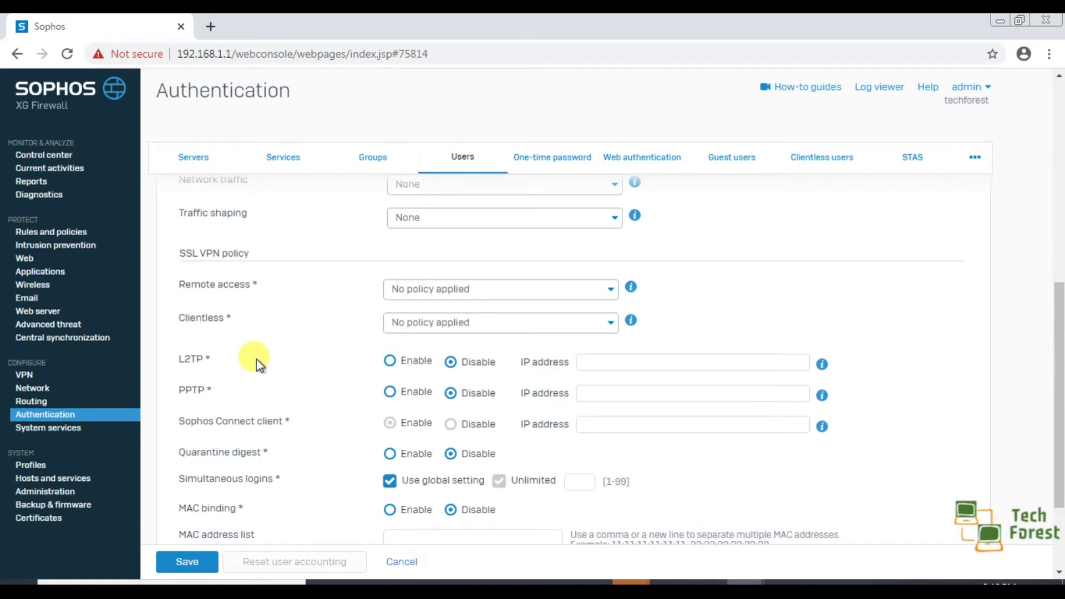
scroll(256, 358, up, 4)
scroll(256, 358, down, 2)
scroll(256, 358, up, 1)
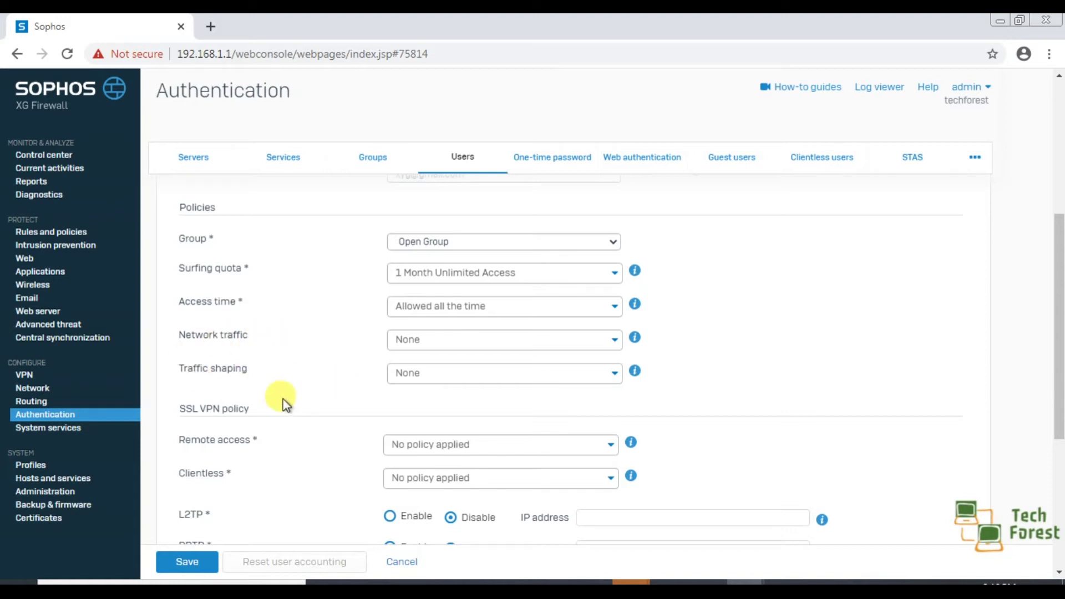
scroll(294, 440, down, 1)
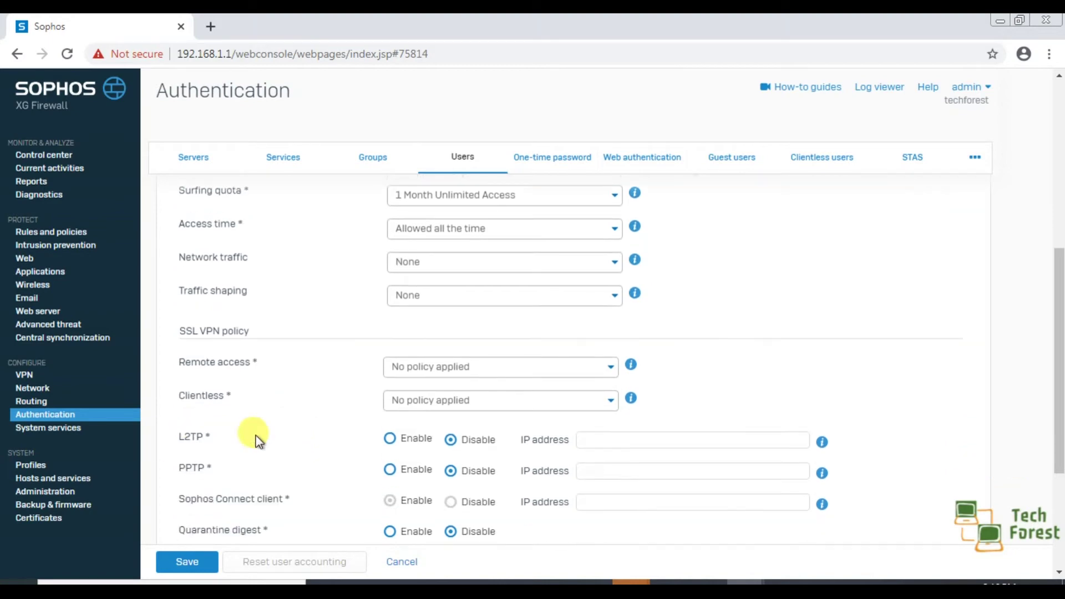
scroll(295, 387, up, 1)
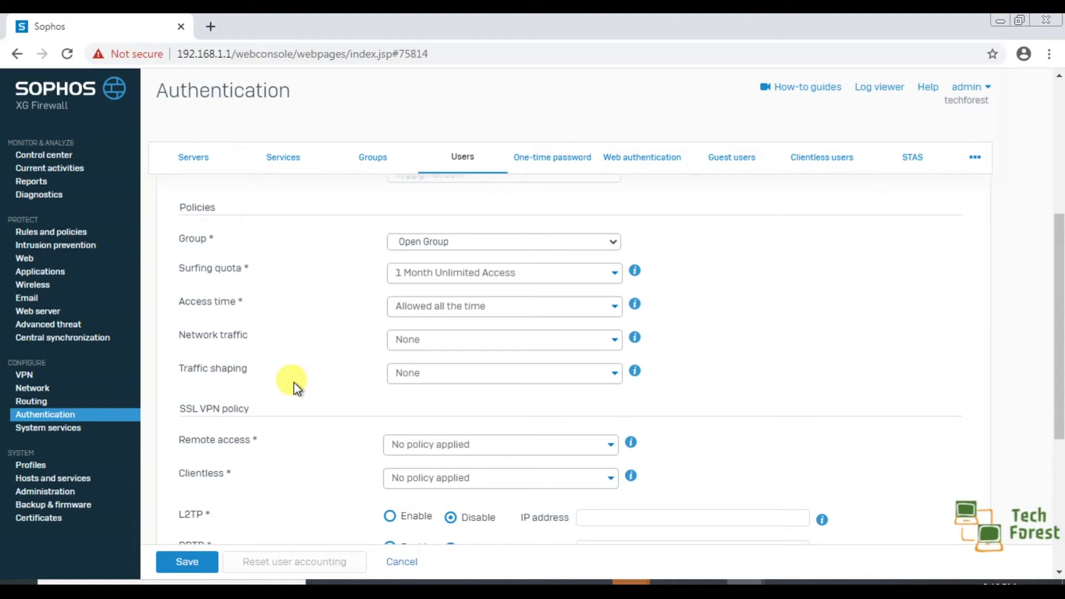
scroll(296, 387, down, 3)
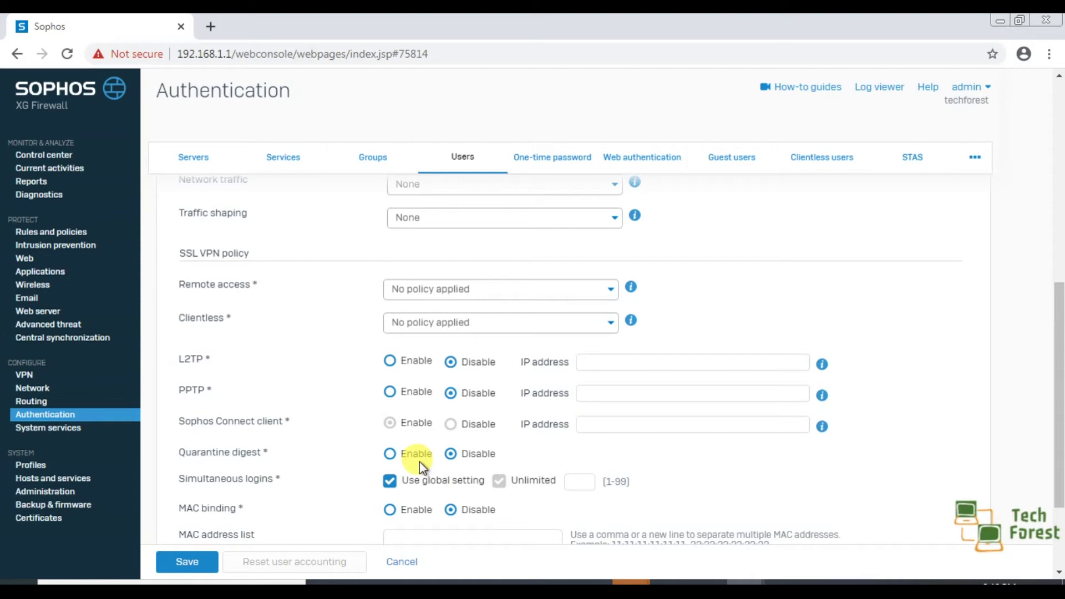
Step: Set Quarantine digest to Enable and bring MAC binding and Login restriction into view
click(390, 454)
scroll(552, 458, down, 2)
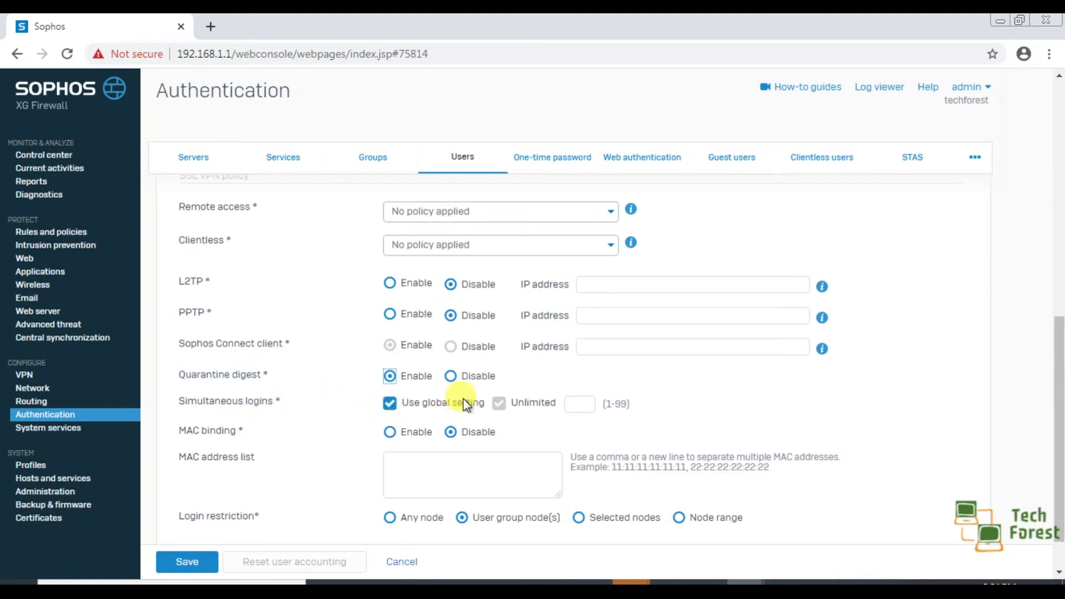
Step: Open the console in a second tab and scroll Authentication > Services down to Global settings
right_click(118, 22)
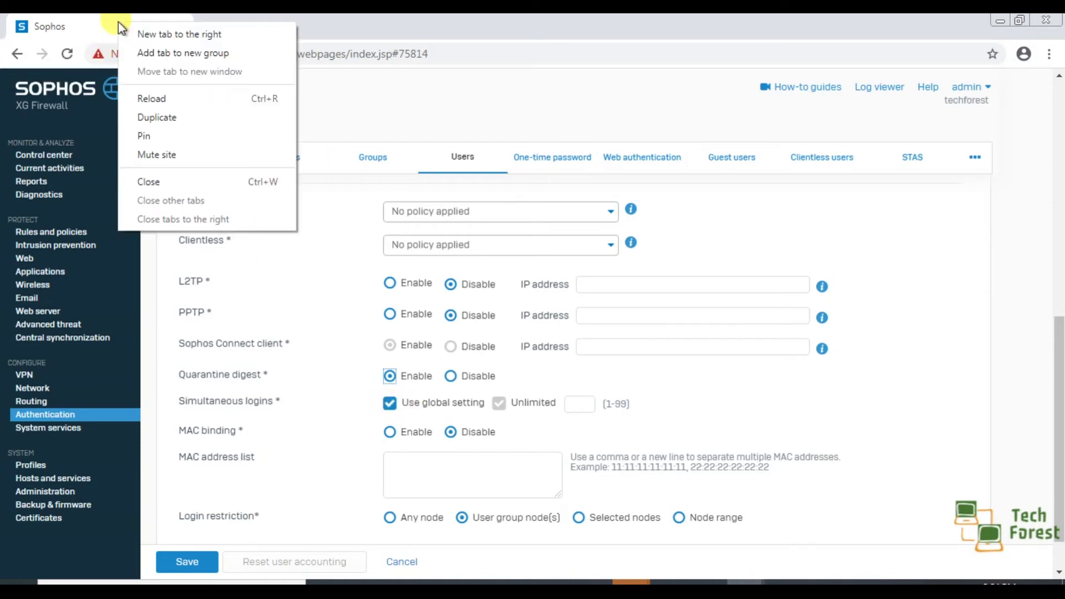
click(169, 119)
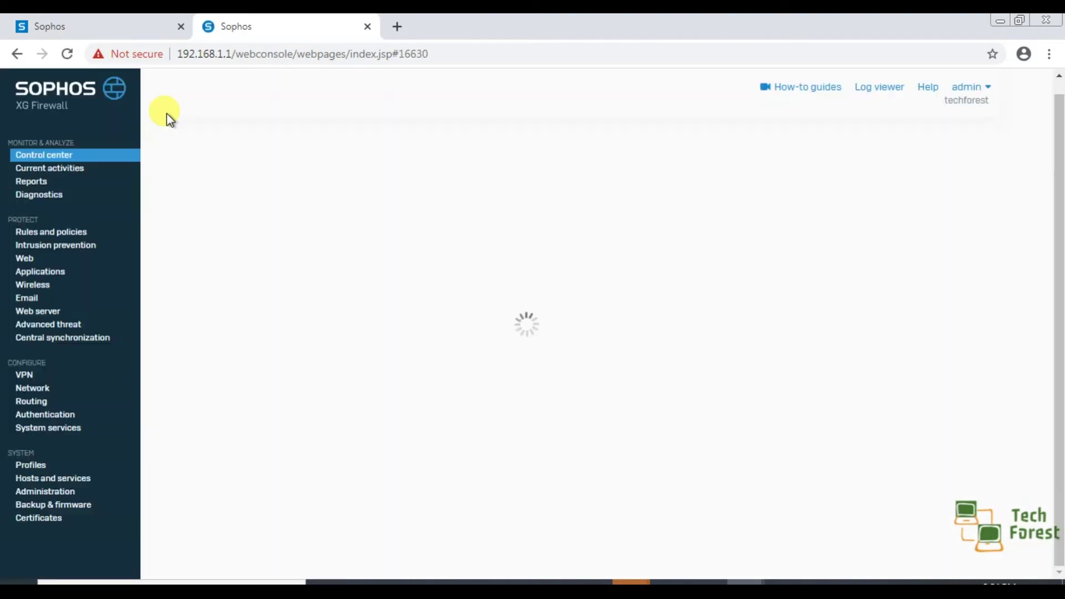
click(46, 416)
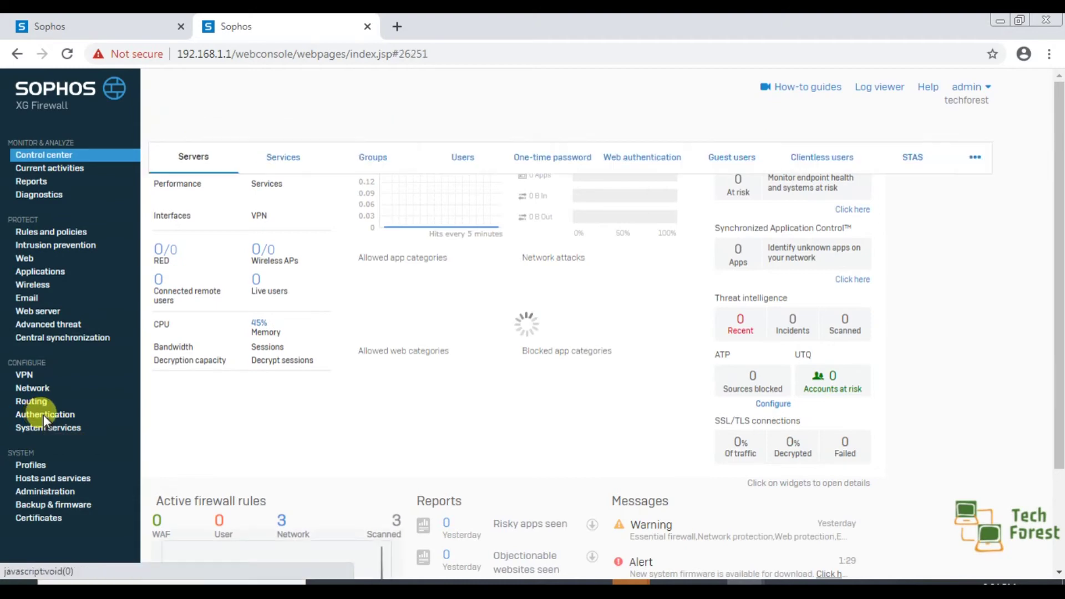
click(274, 167)
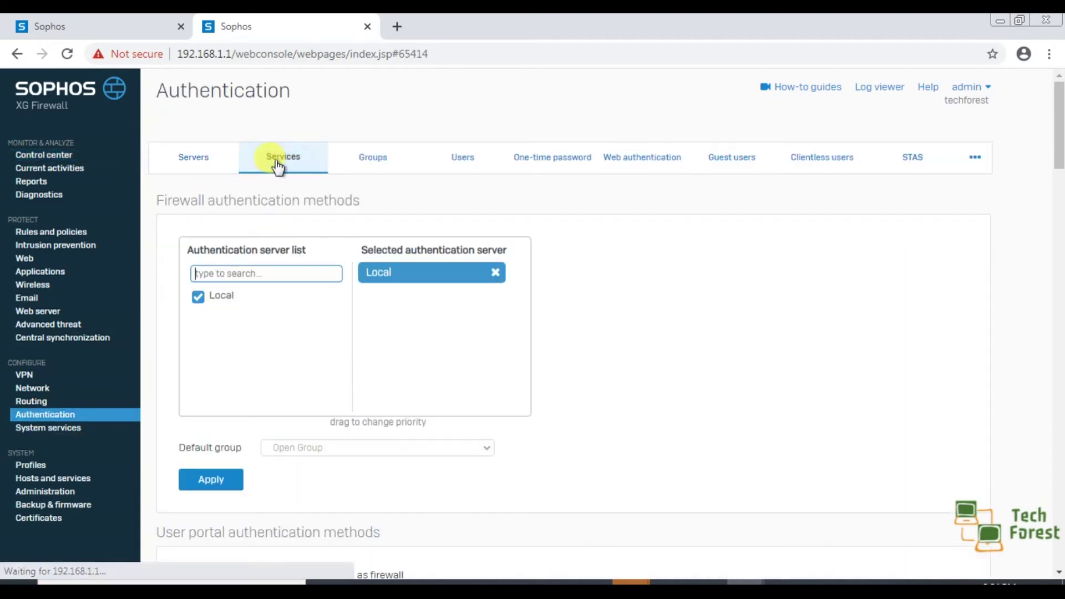
scroll(368, 284, down, 10)
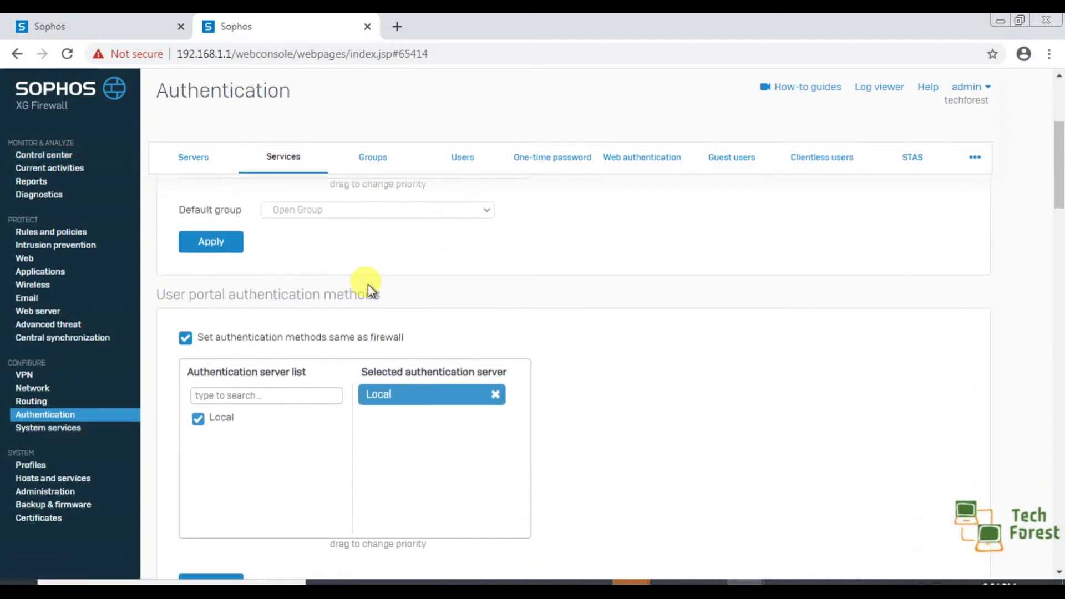
scroll(368, 284, down, 8)
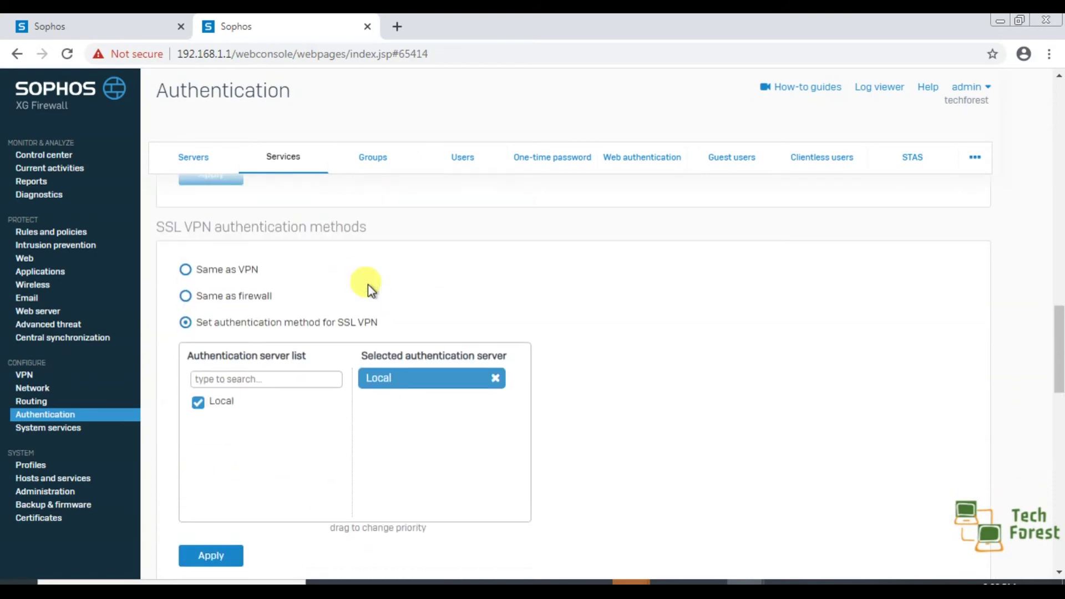
scroll(368, 285, down, 3)
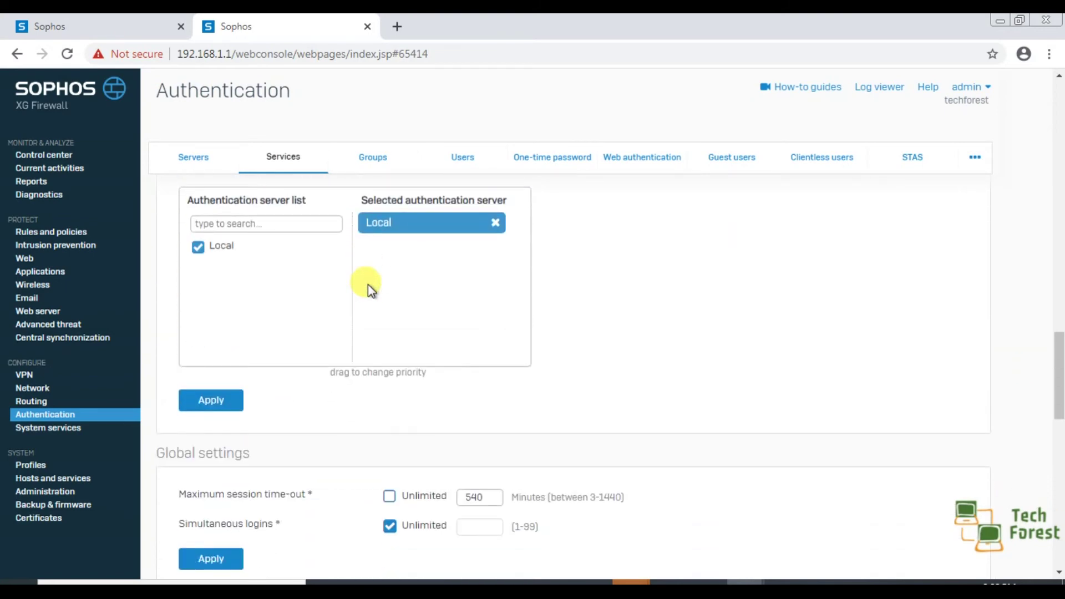
scroll(368, 284, down, 3)
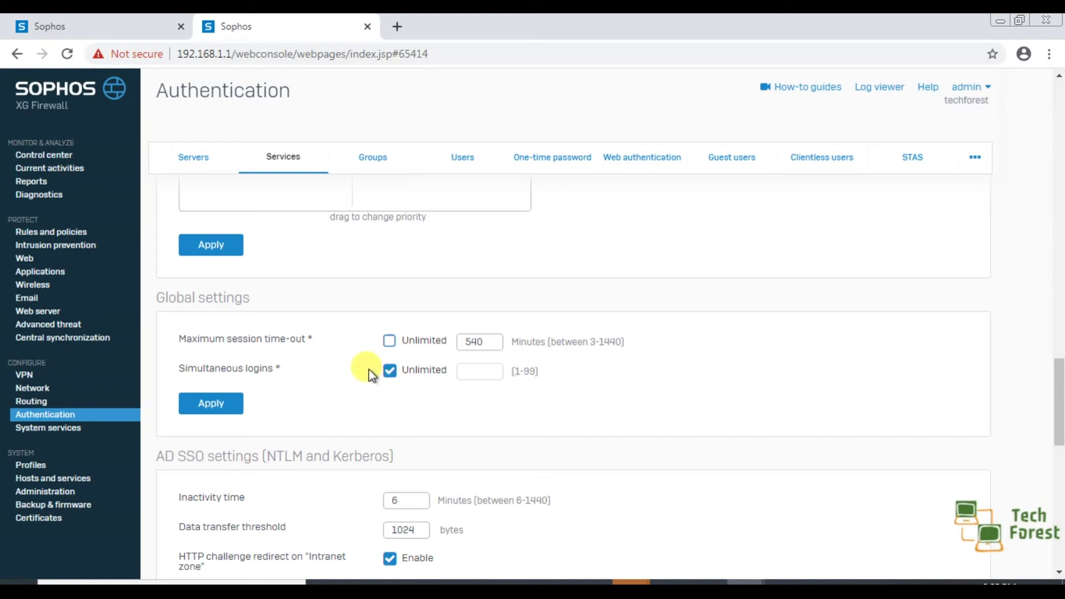
Step: Change global simultaneous logins from Unlimited to 1 and apply the settings
click(390, 372)
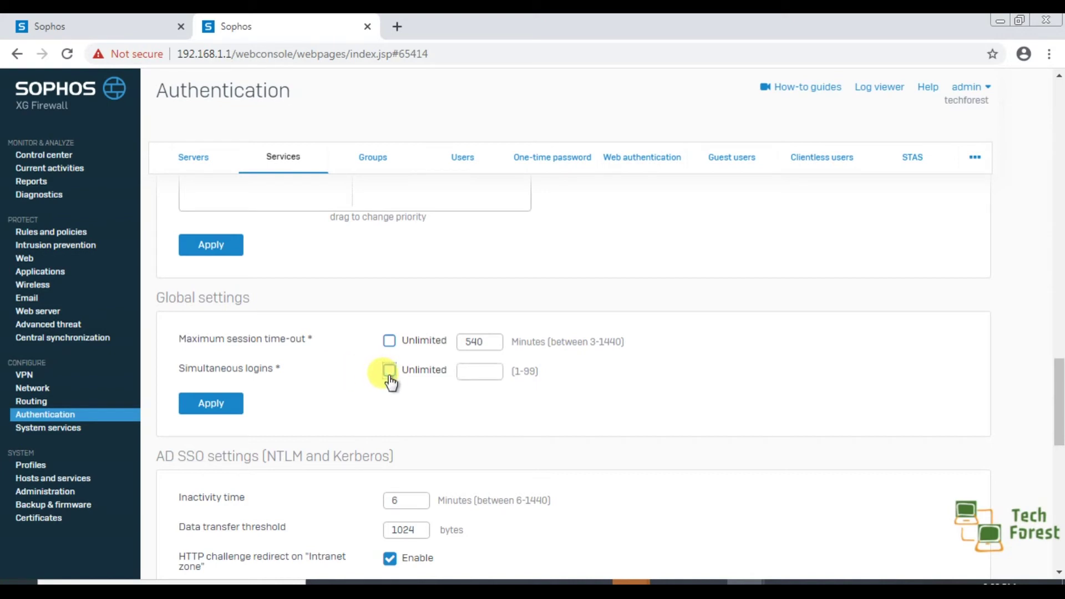
click(492, 374)
text(1)
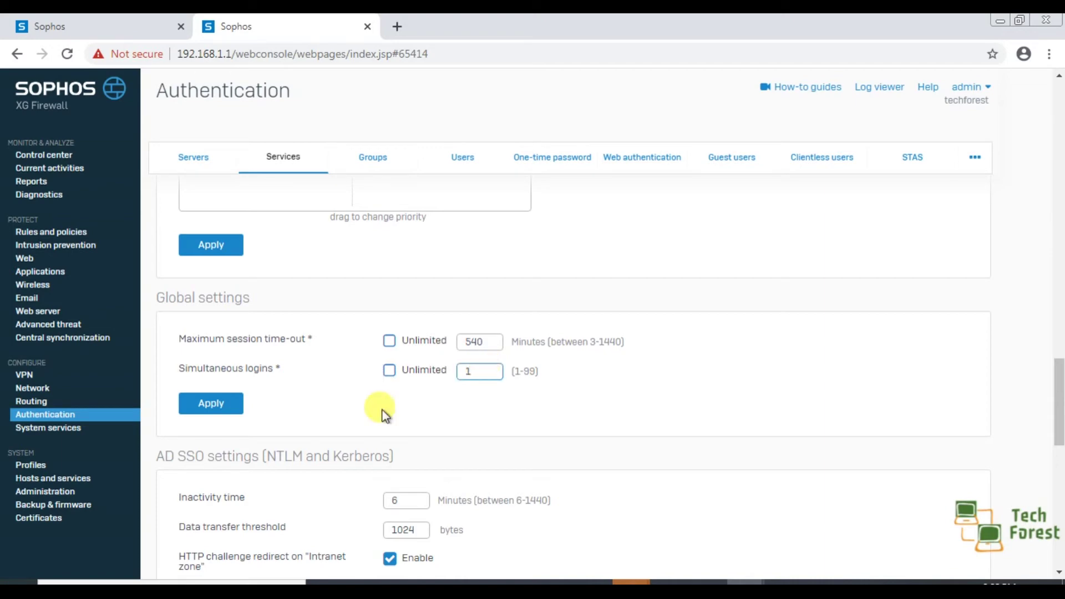
click(233, 410)
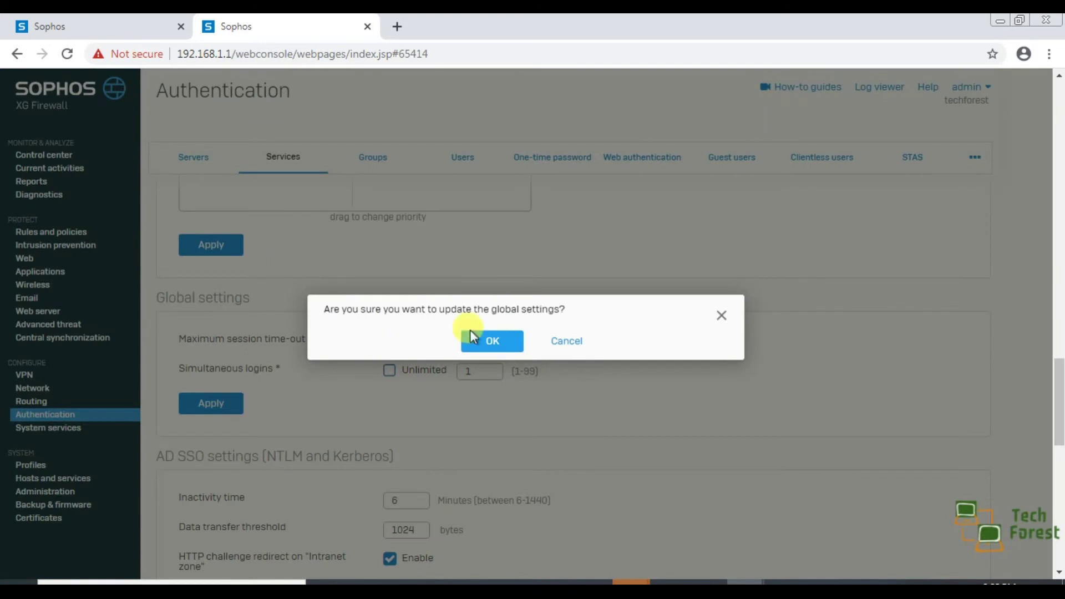
click(508, 344)
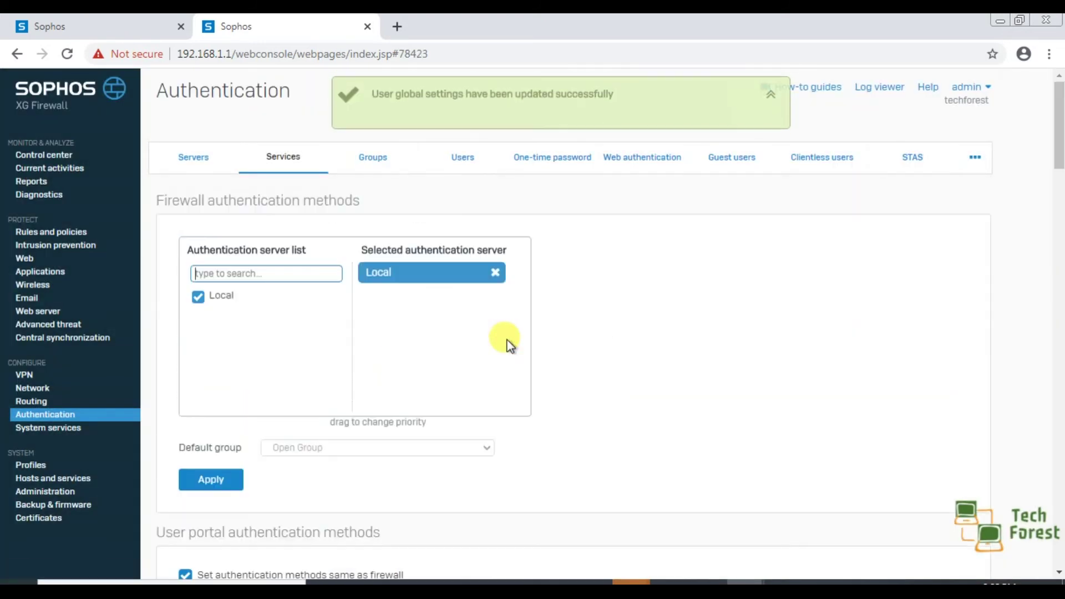
Step: In the user's form, override the global setting to allow 2 simultaneous logins
click(111, 27)
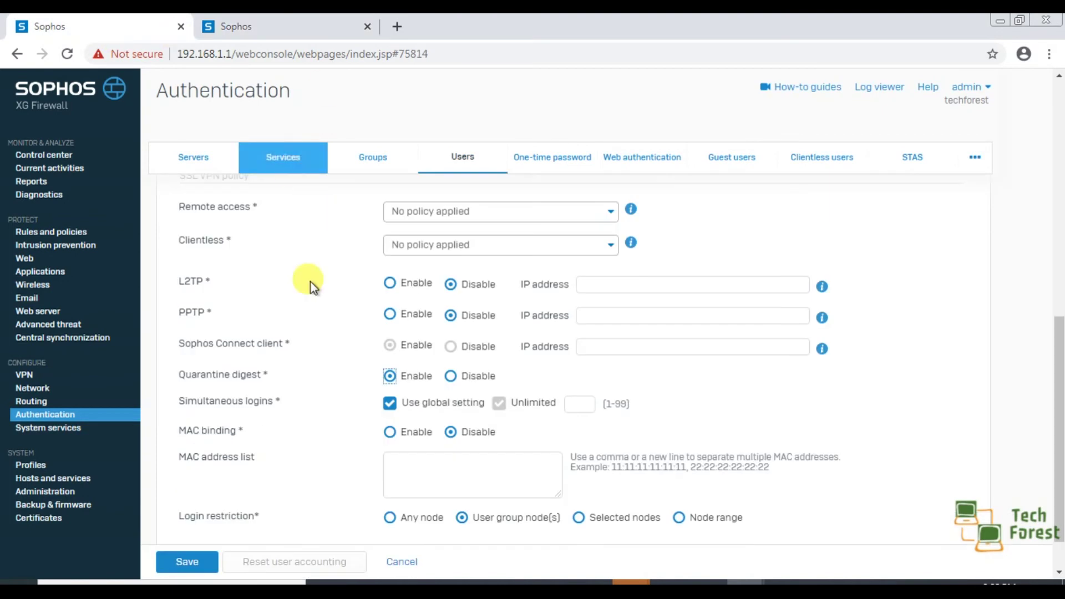
click(389, 404)
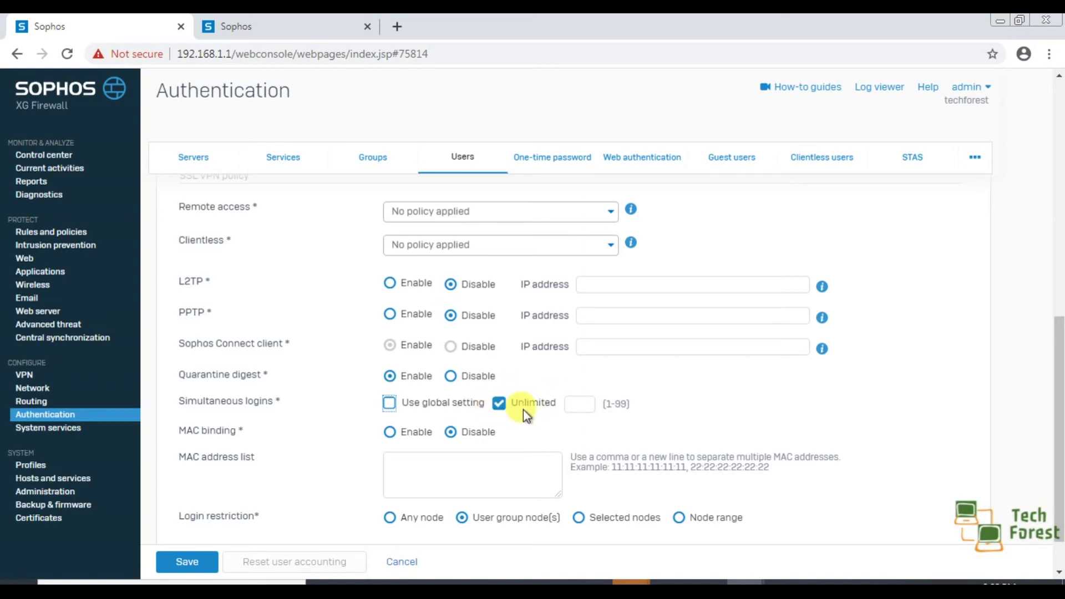
click(497, 405)
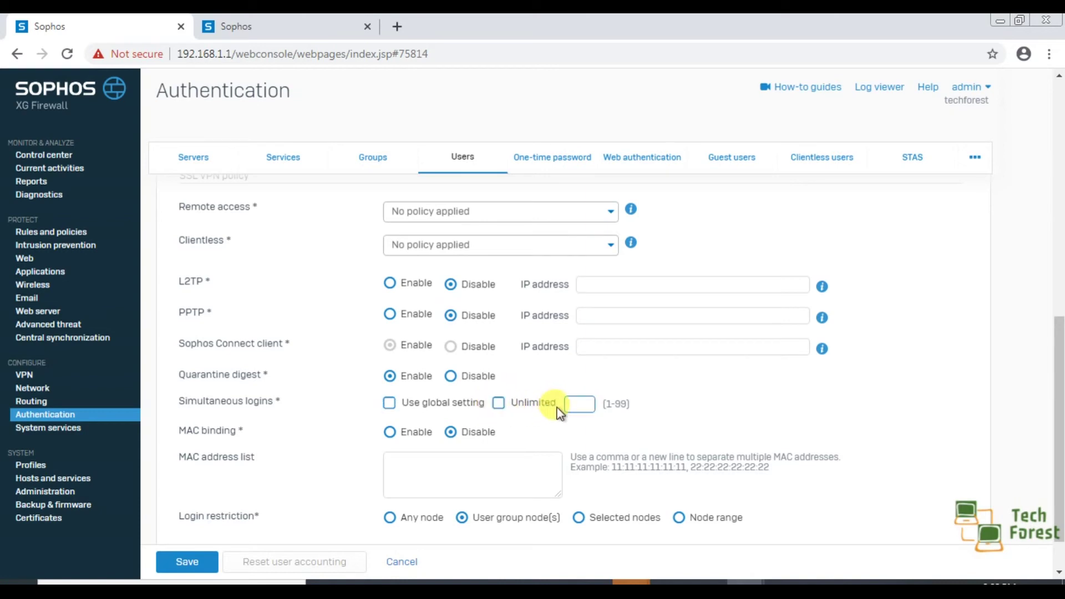
text(2)
scroll(245, 525, down, 2)
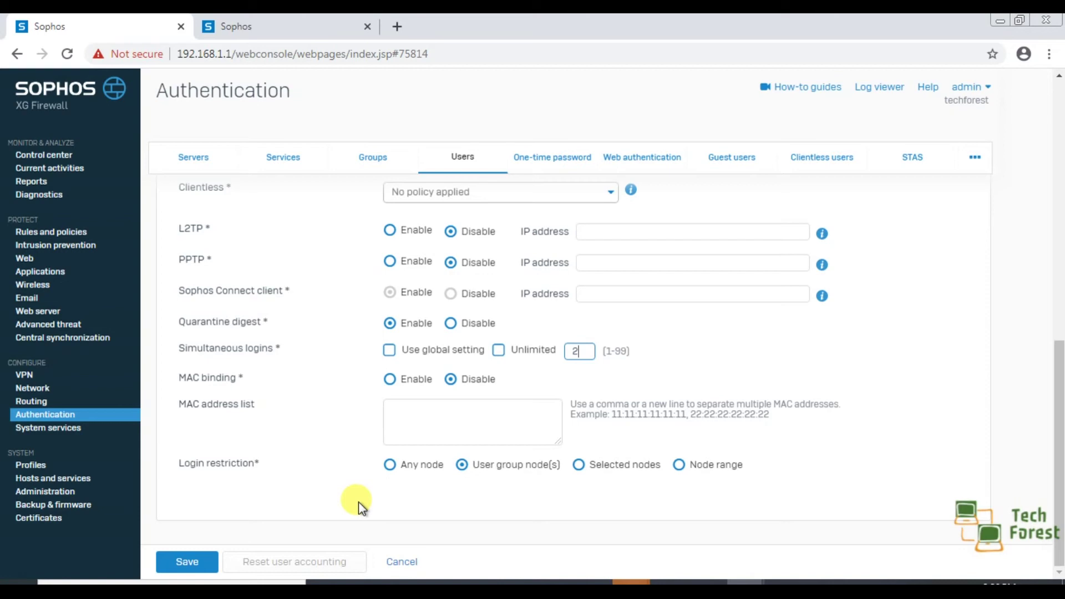
click(439, 425)
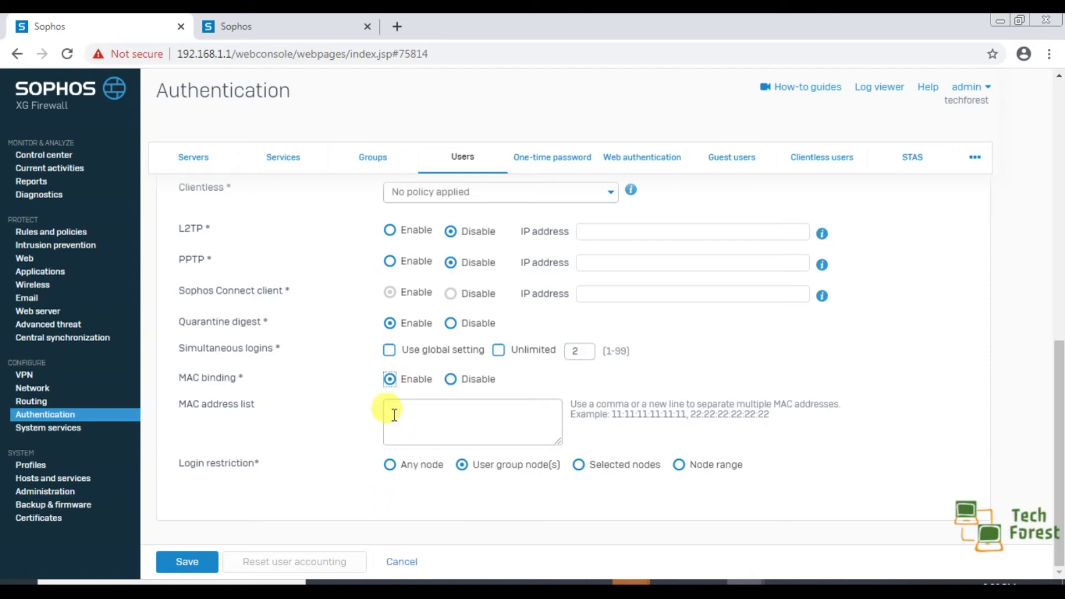
Step: Enable MAC binding for the user and set login restriction to Any node
click(410, 420)
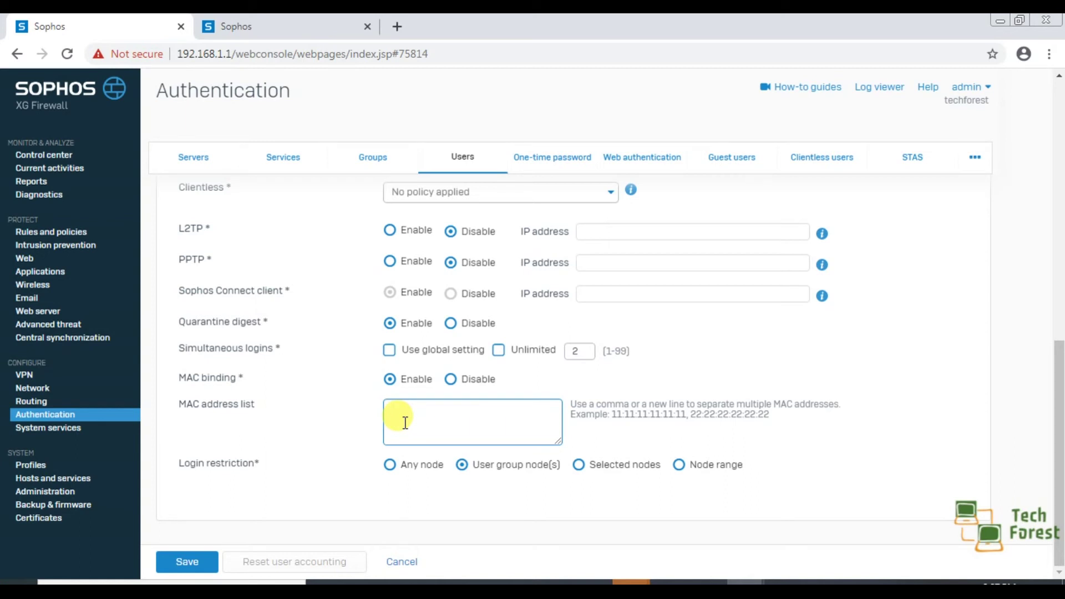
click(391, 466)
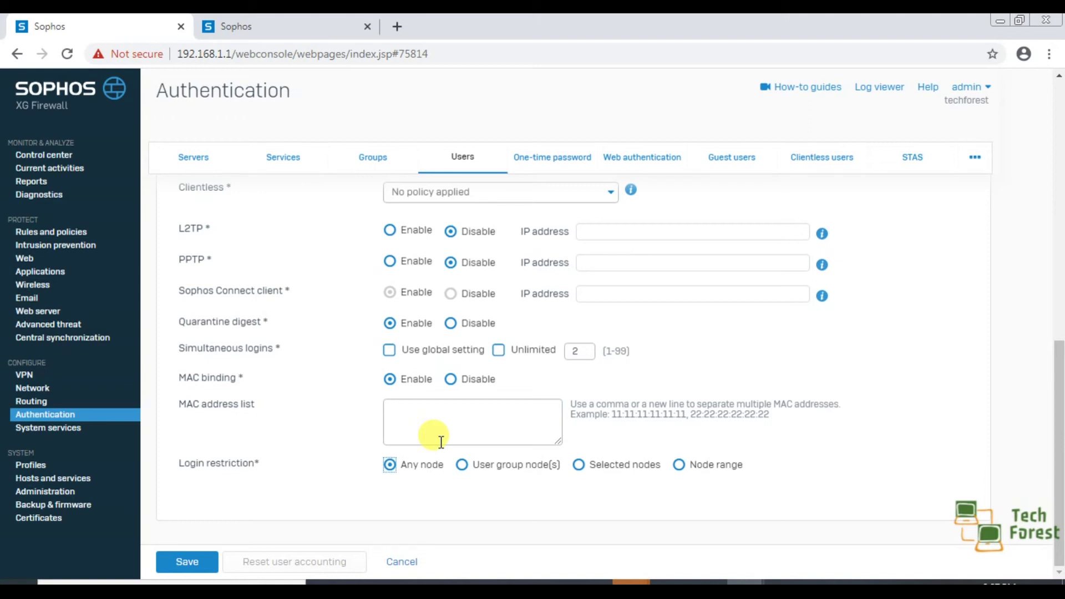
Step: Try the User group nodes and Selected nodes login restrictions, selecting the node address field
click(462, 466)
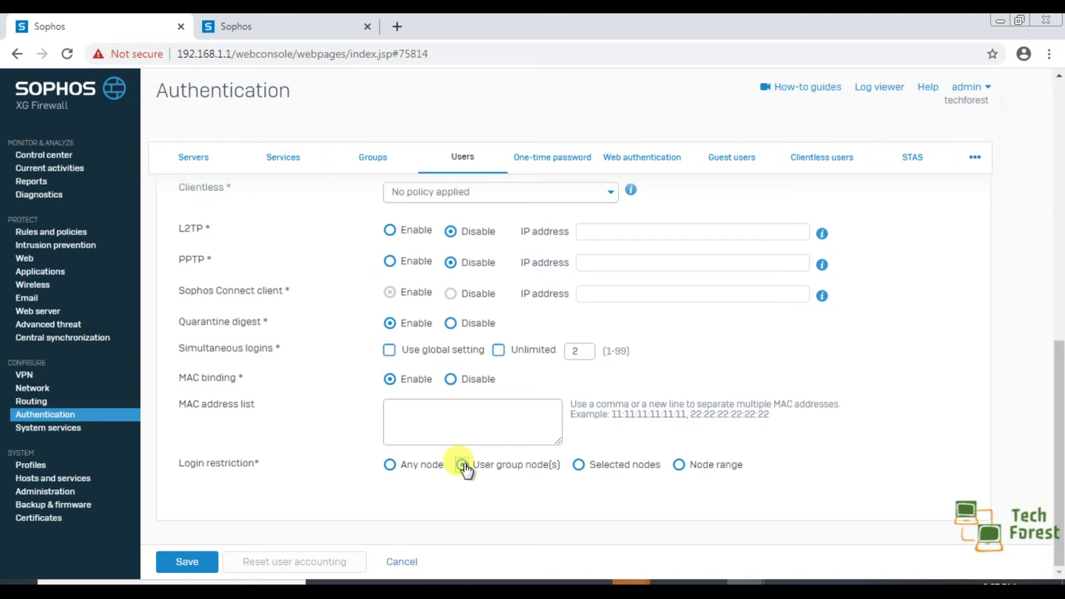
scroll(464, 465, up, 4)
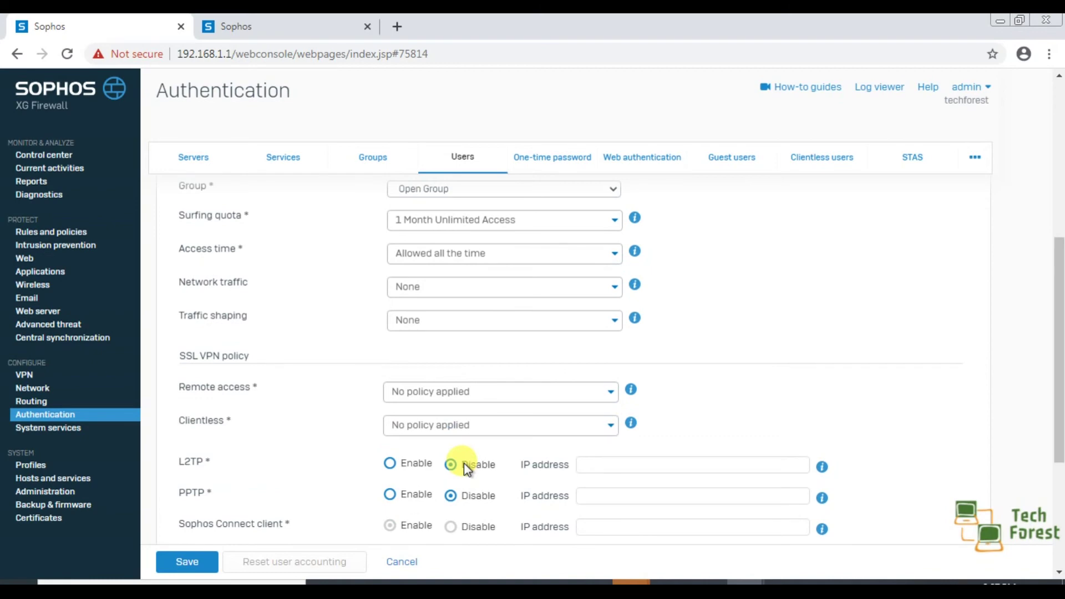
scroll(433, 305, up, 1)
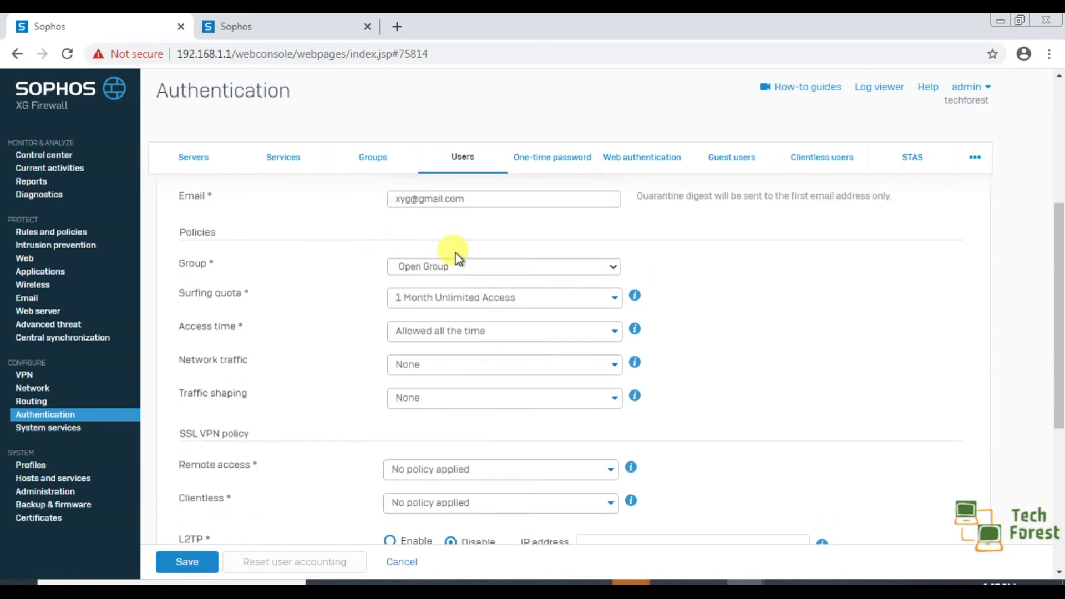
scroll(798, 381, down, 5)
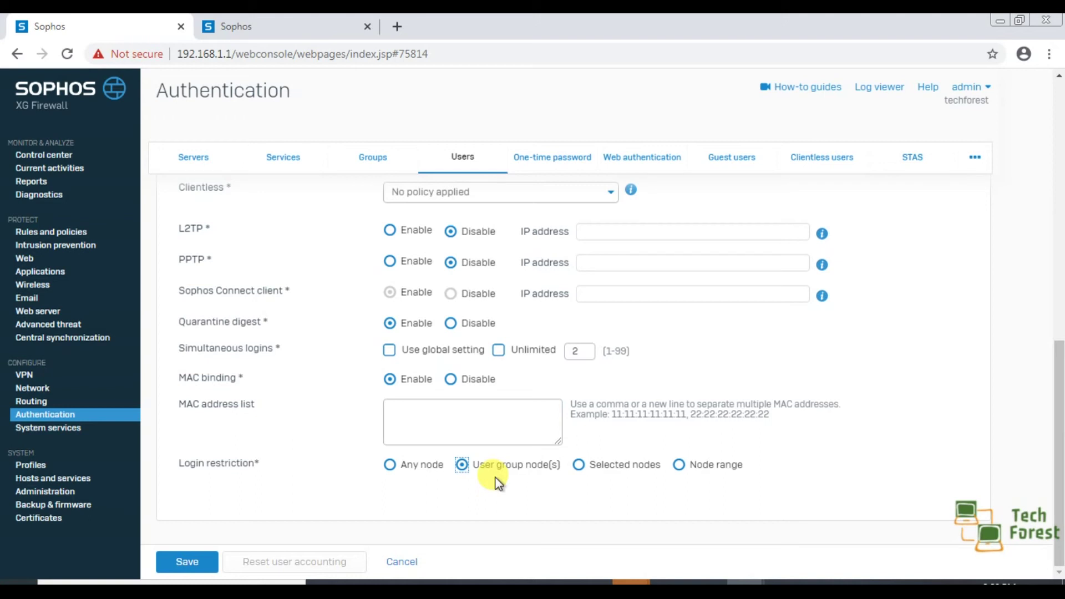
click(579, 465)
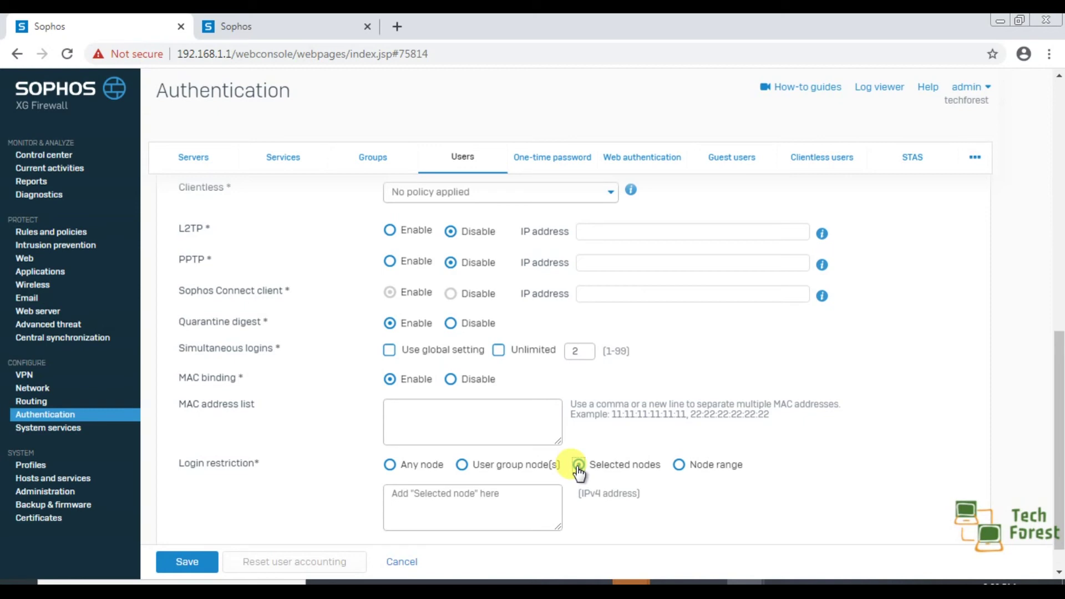
click(428, 498)
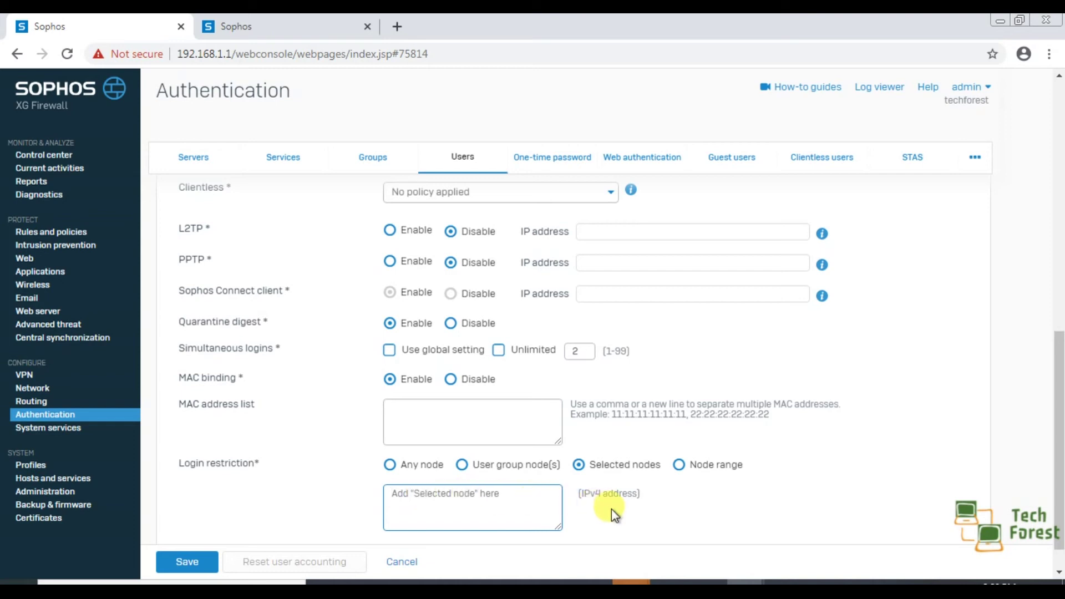
Step: Switch login restriction to Node range and step through the empty From IP and To IP fields
click(679, 466)
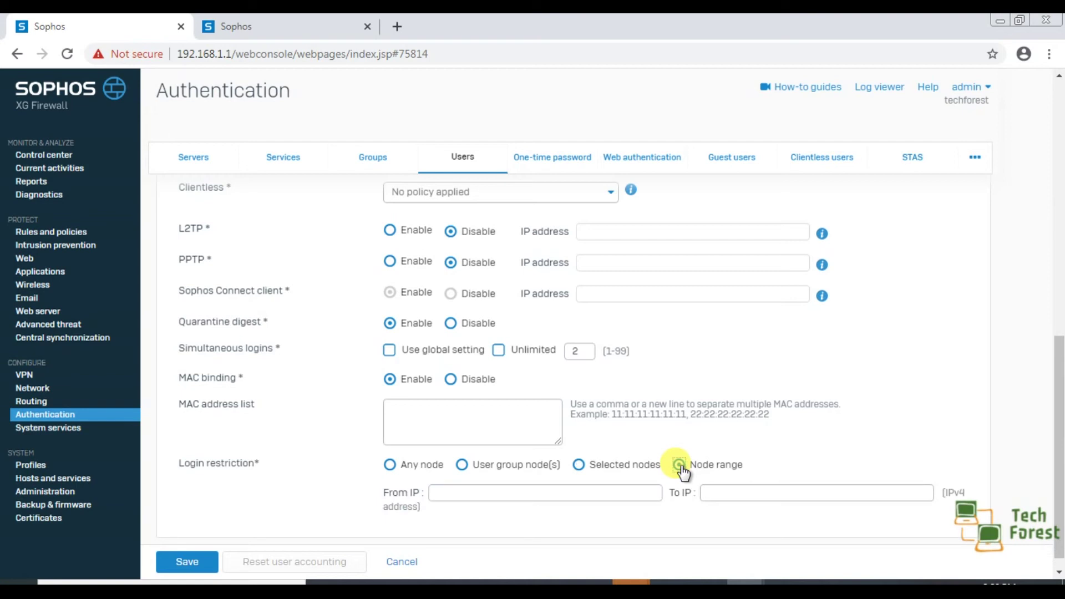
click(484, 494)
click(751, 491)
scroll(925, 408, down, 1)
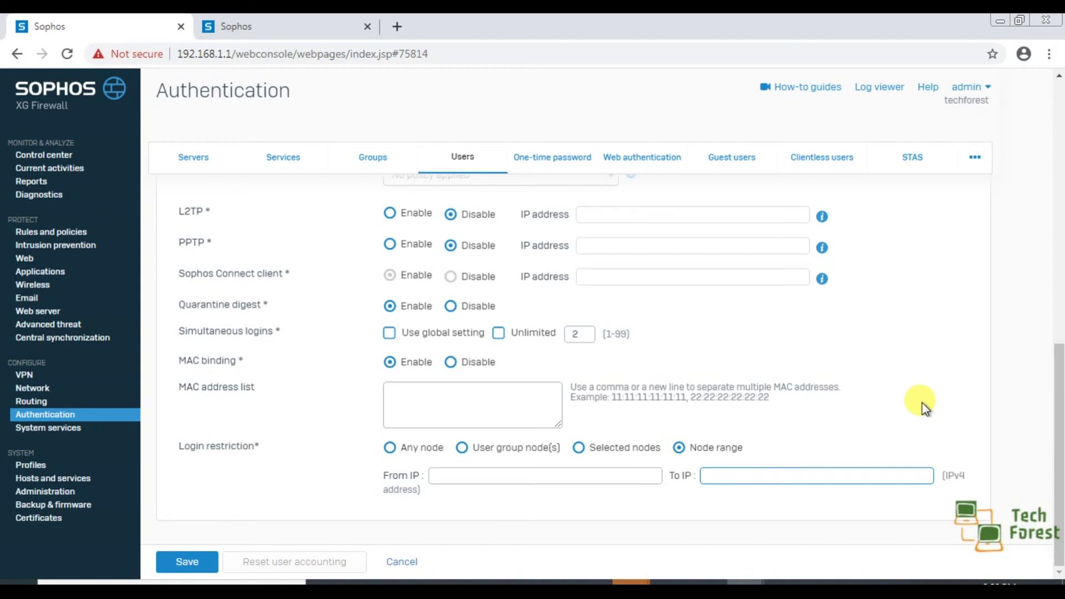
click(589, 476)
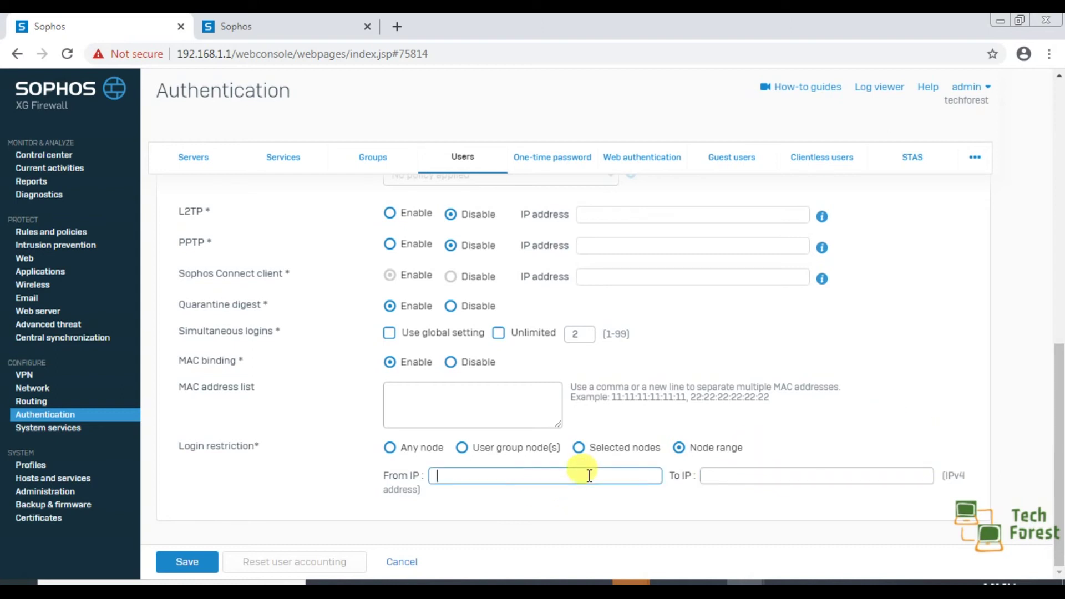
click(797, 476)
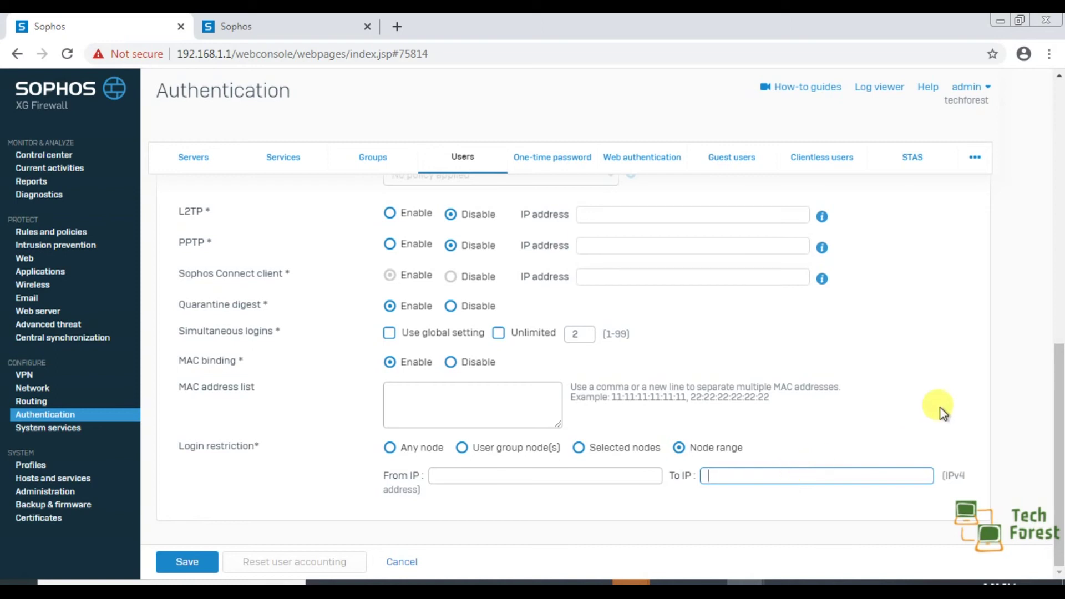
click(303, 405)
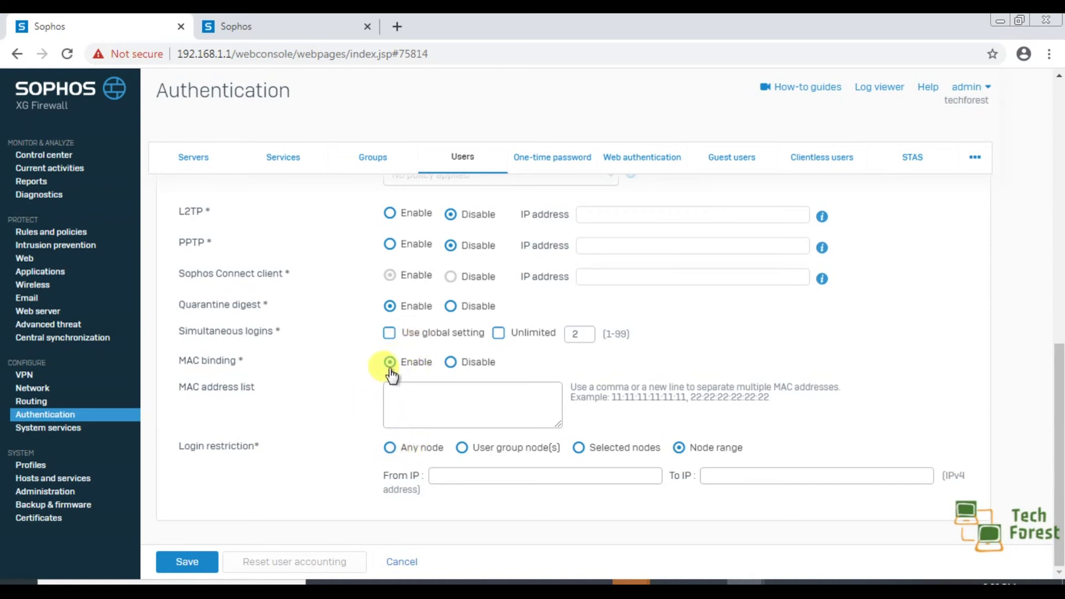
Step: Save the new user with MAC binding disabled and login restriction set to Any node
click(450, 362)
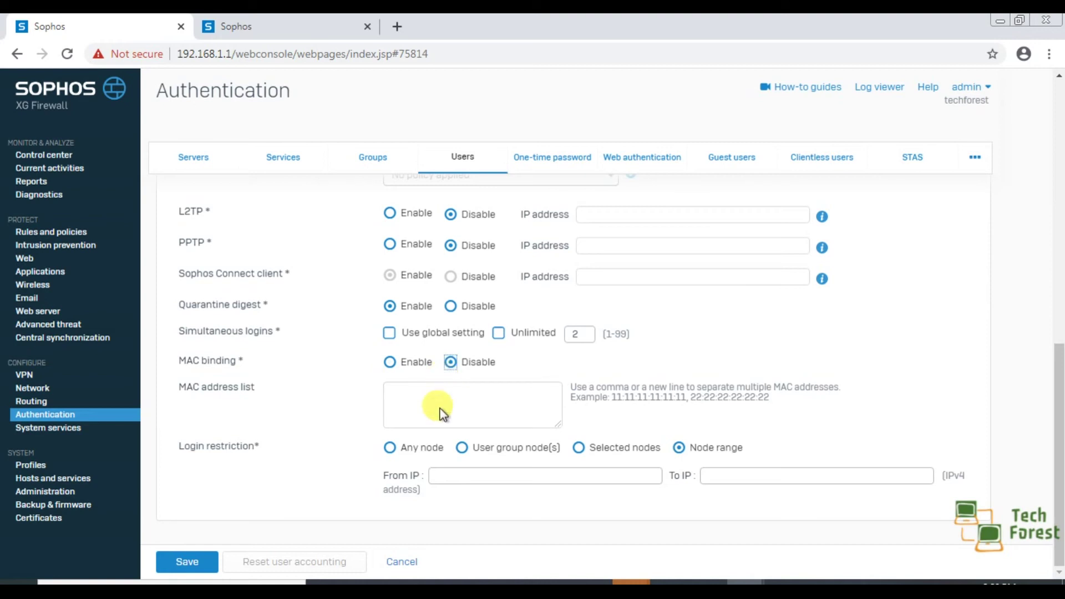
click(389, 449)
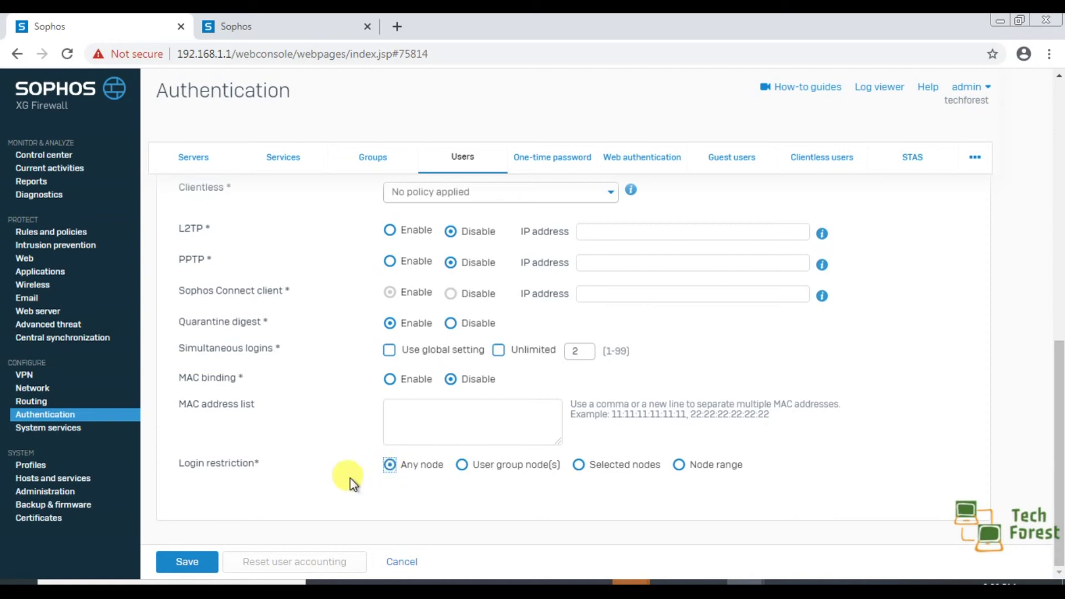
scroll(303, 445, up, 8)
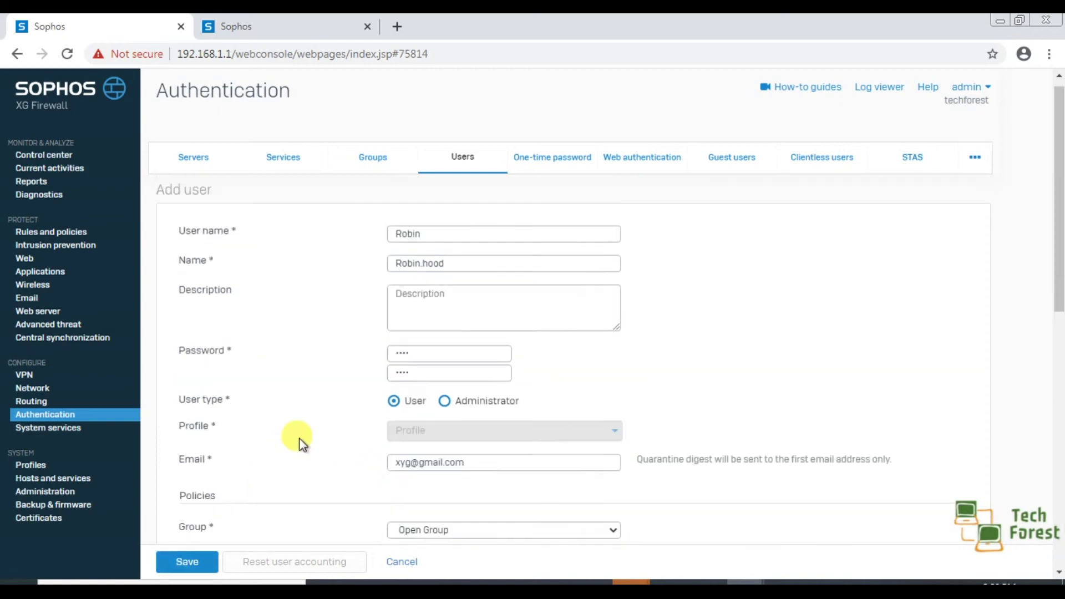
scroll(300, 441, down, 8)
click(202, 560)
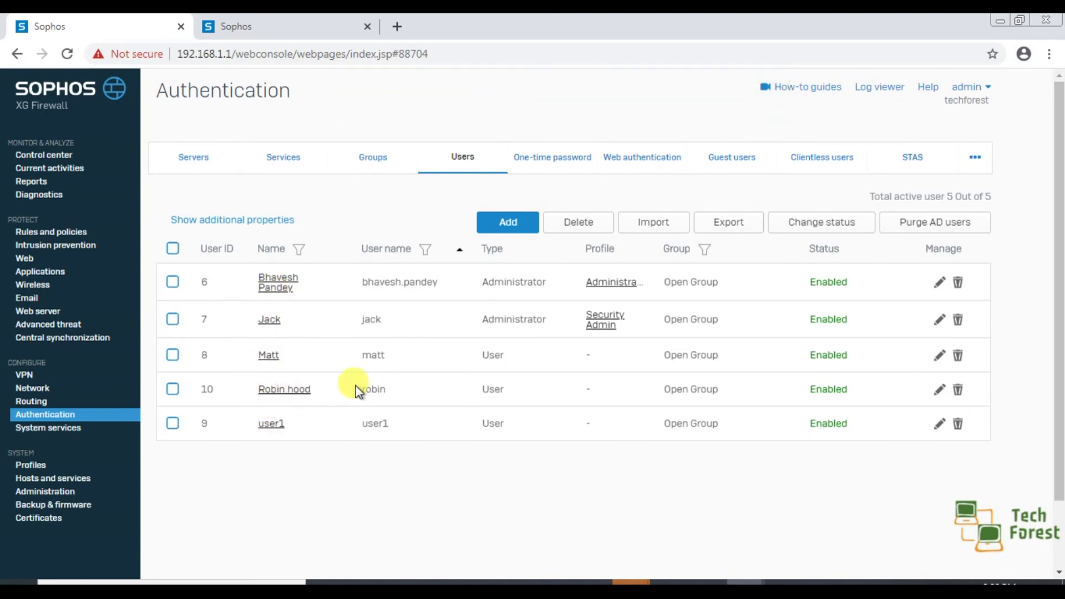
Step: Select the bottom user in the list, delete it, and confirm the deletion
drag(362, 388, 397, 385)
click(427, 491)
click(173, 425)
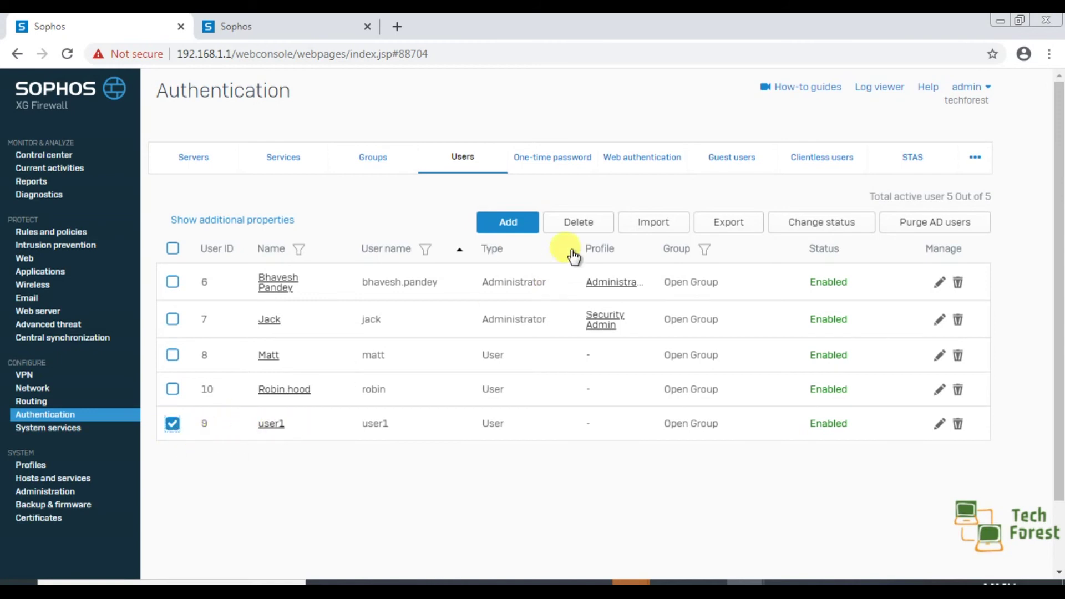
click(573, 225)
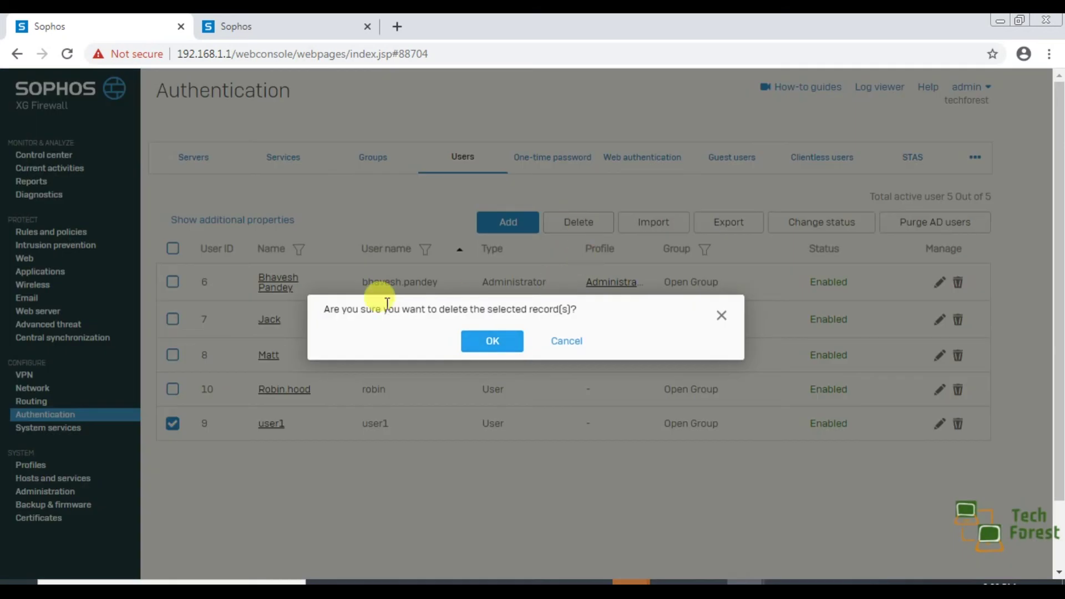
click(507, 336)
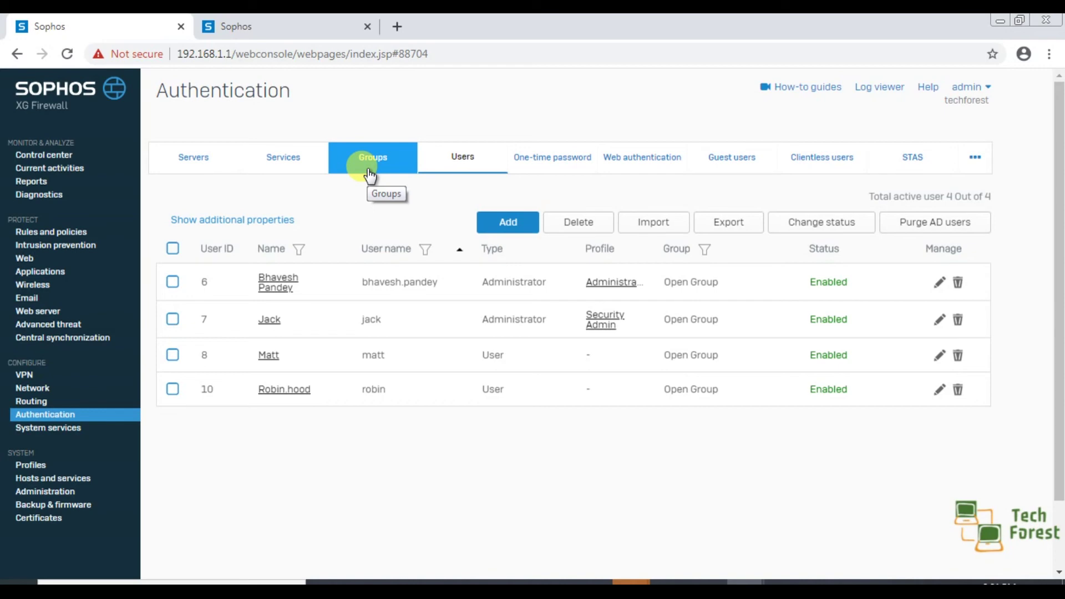
Step: On the Groups tab, add a group named Marketing_Deptt described 'For Marketing users only'
click(370, 175)
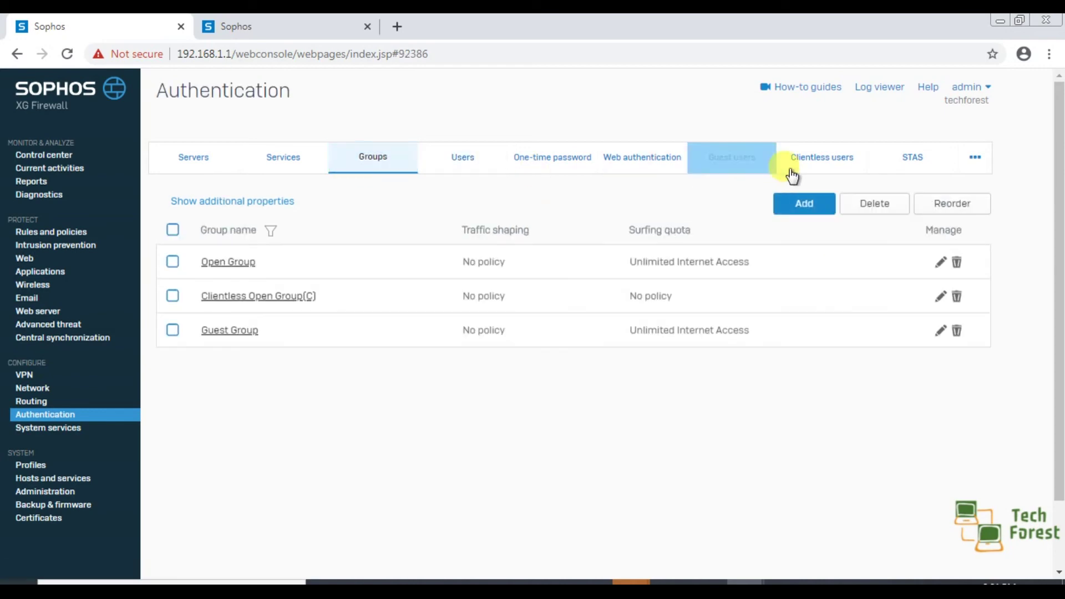
click(797, 212)
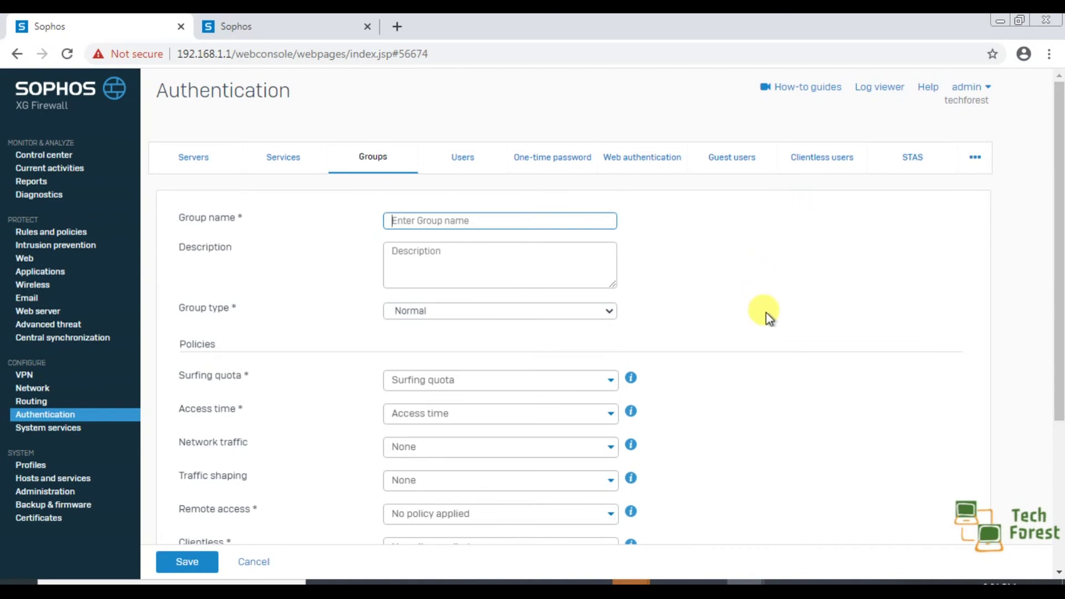
text(Marketing_ Deptt)
key(BackSpace)
text(_)
key(Tab)
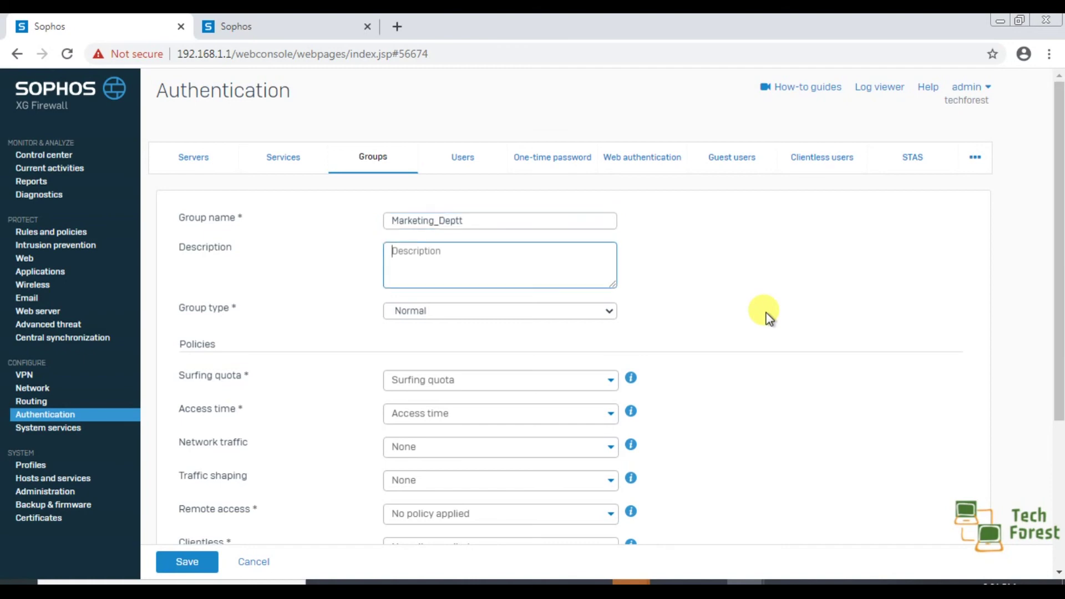
text(For Marketing users only)
key(Tab)
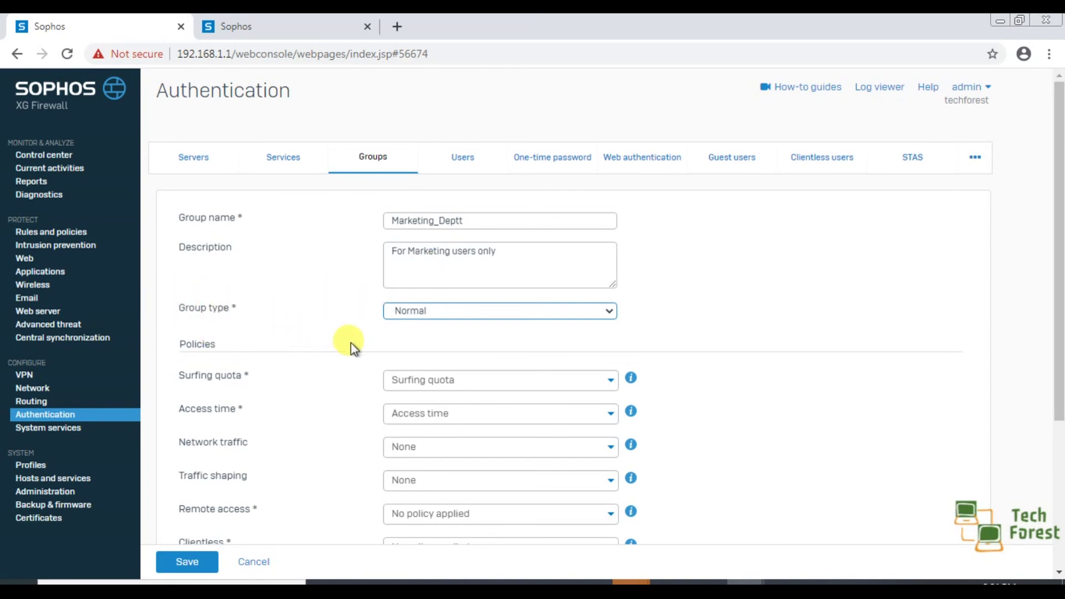
Step: Give the group 1 Month Unlimited Access, Denied all the time, 100 MB Total Data Transfer, Extremely Limited User, and no remote policy
scroll(351, 342, down, 3)
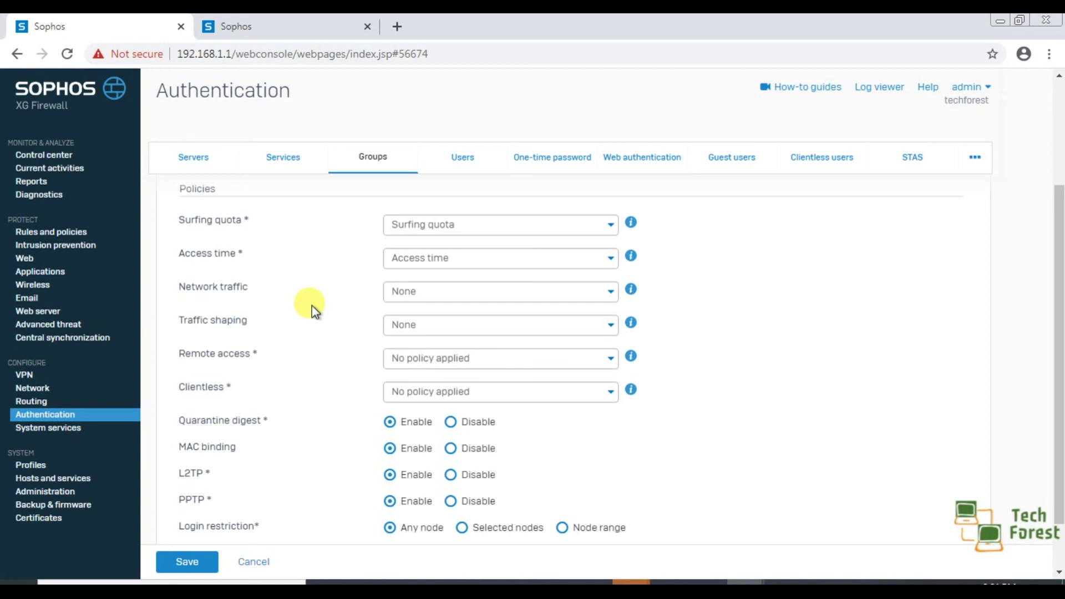
click(480, 225)
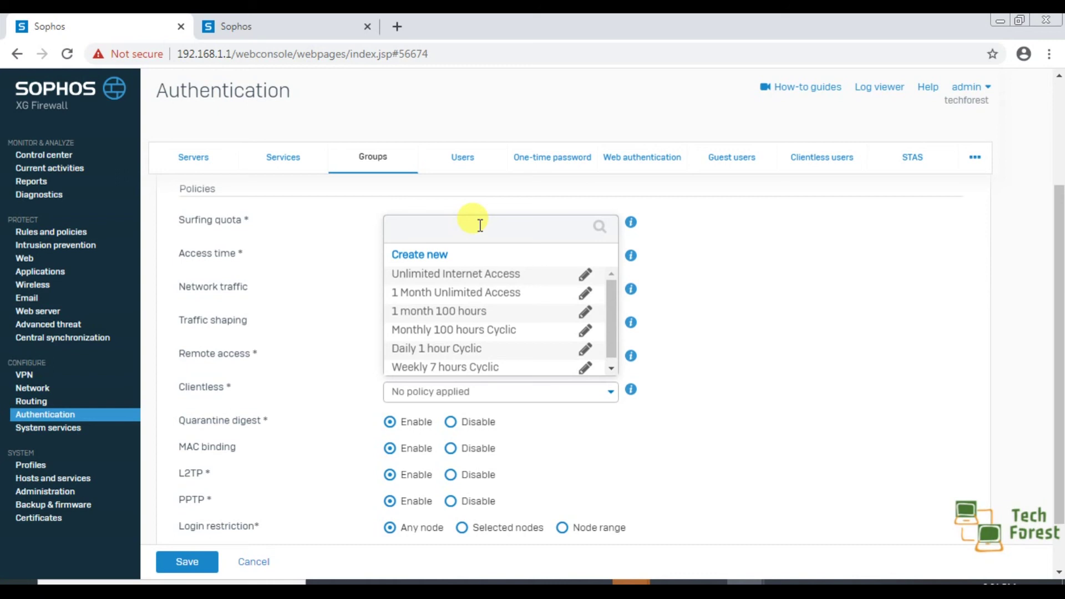
click(444, 292)
click(463, 274)
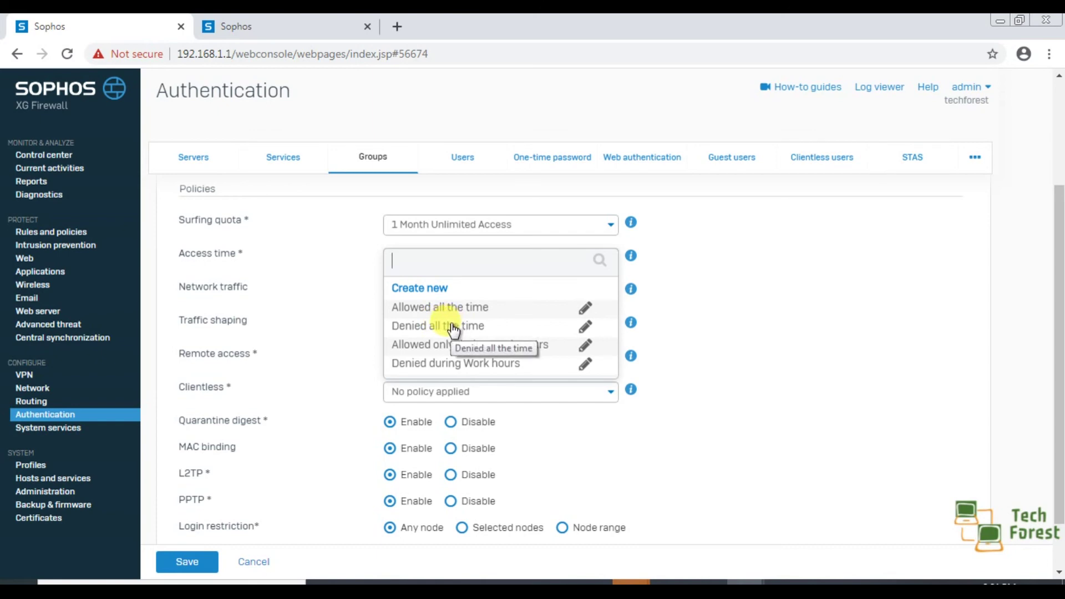
click(443, 328)
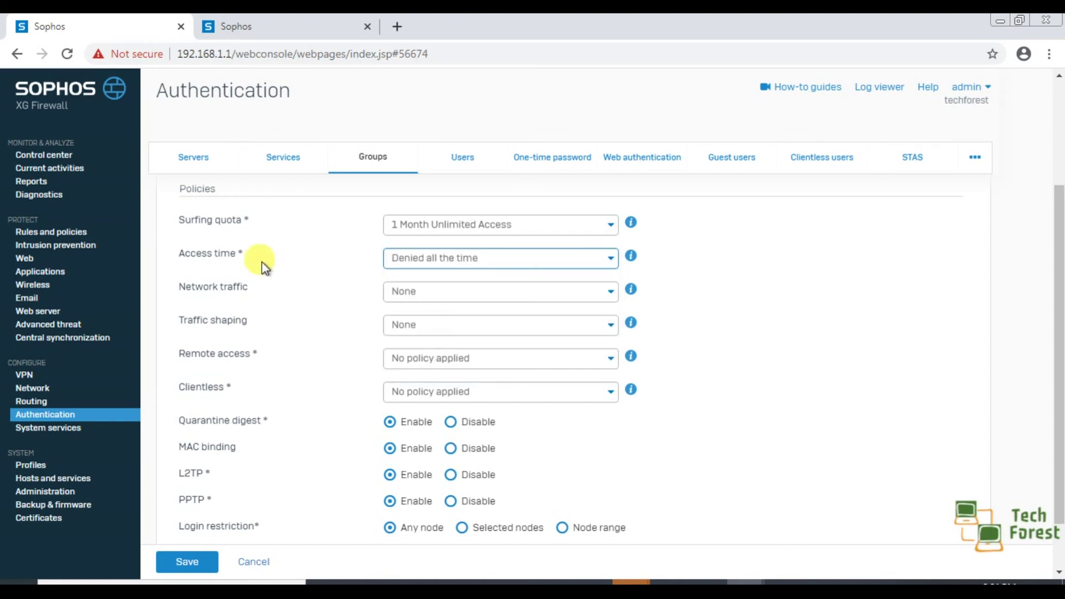
click(470, 292)
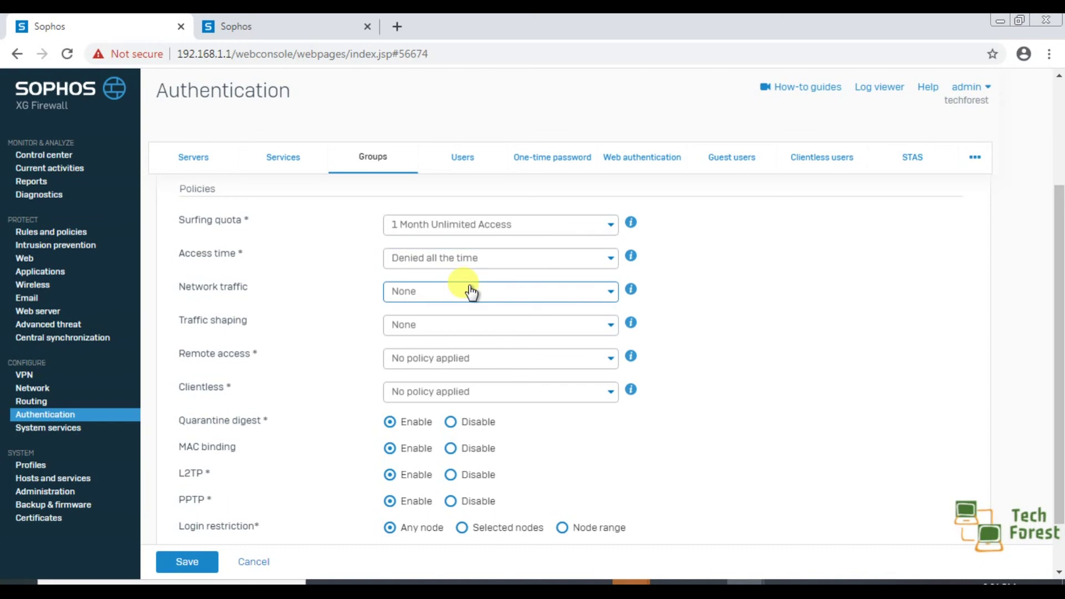
click(435, 360)
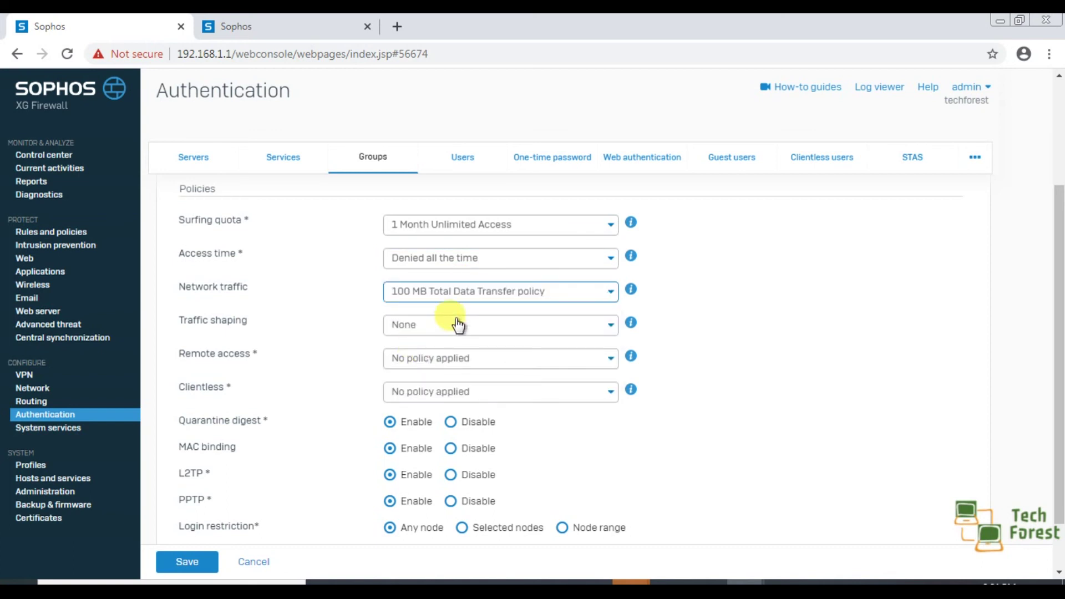
click(447, 325)
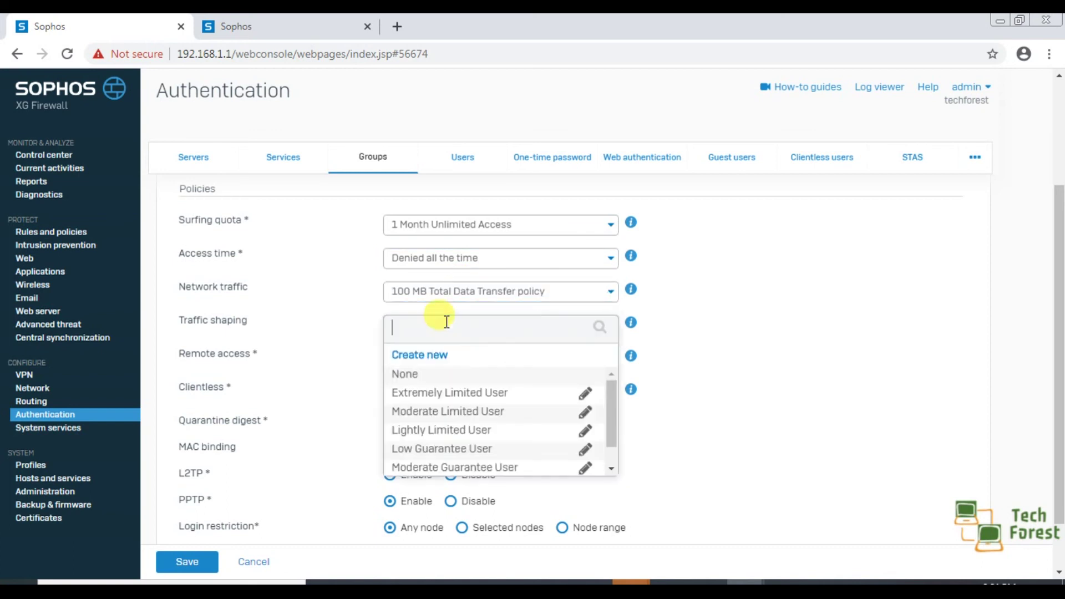
click(452, 395)
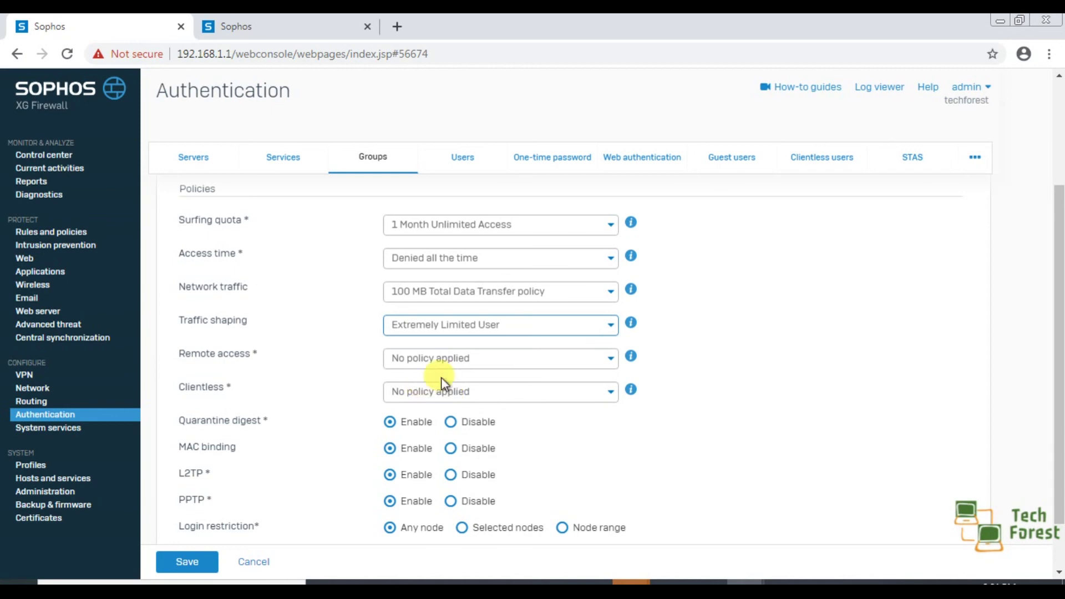
click(476, 362)
click(442, 409)
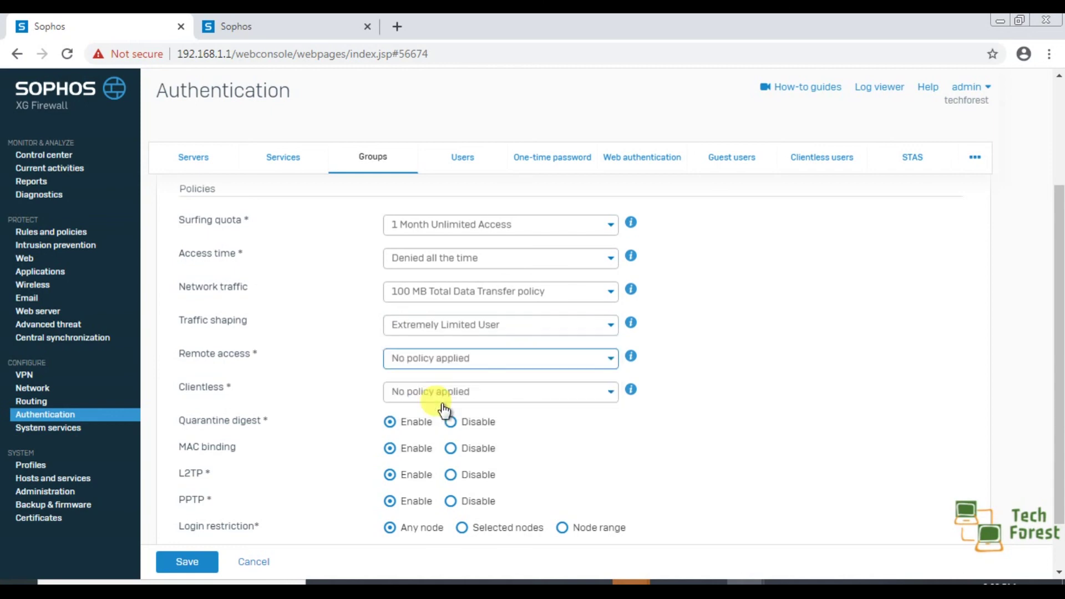
Step: Disable quarantine digest, MAC binding, PPTP and L2TP for the group, then save it
scroll(356, 458, down, 2)
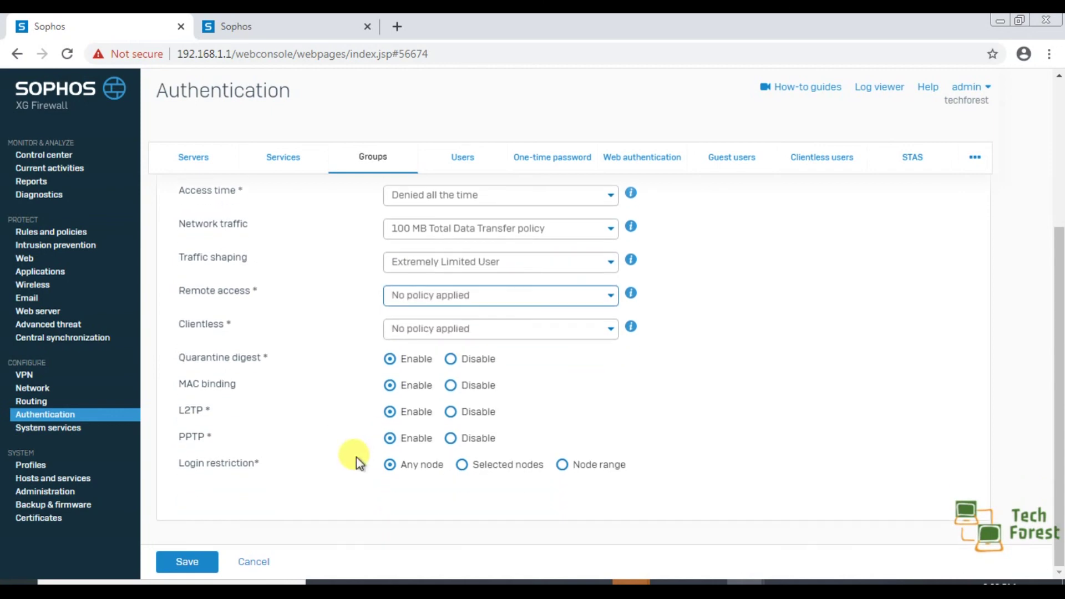
click(451, 360)
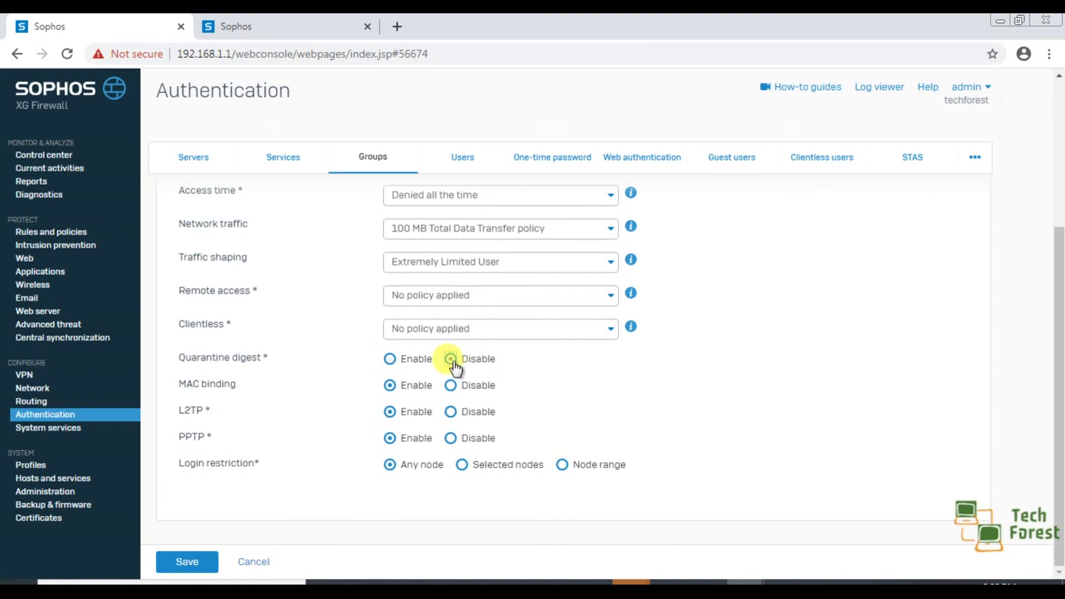
click(451, 385)
drag(450, 411, 451, 439)
click(450, 438)
click(451, 411)
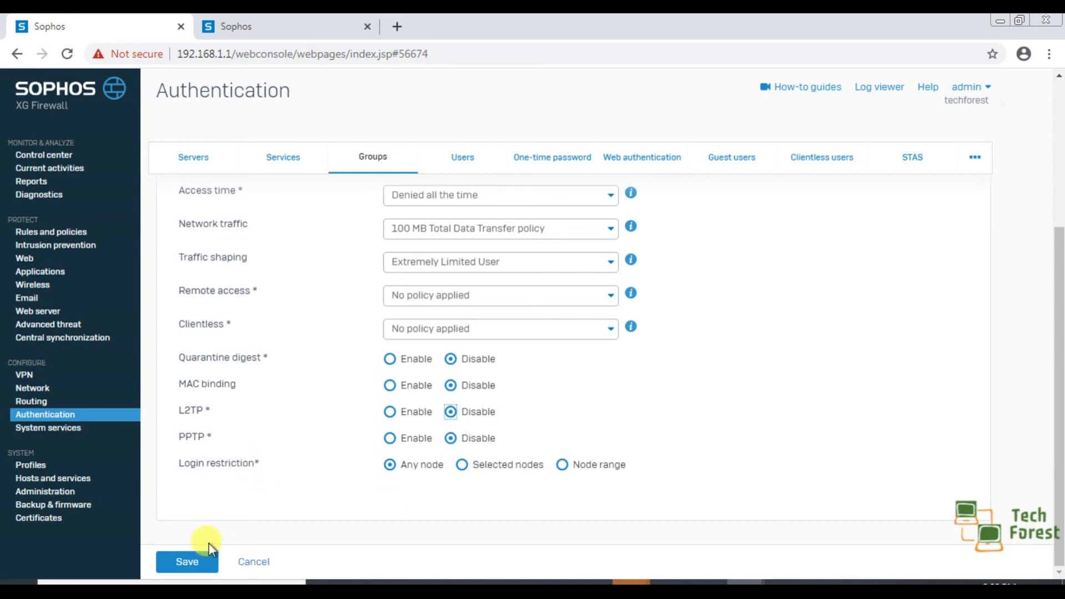
click(192, 562)
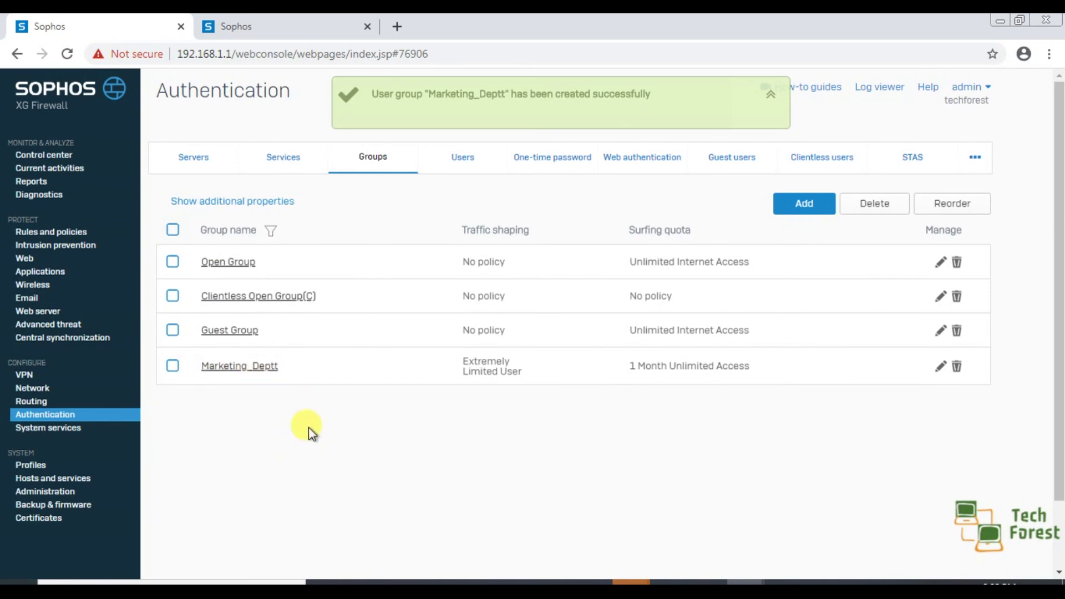
Step: Edit the last user in the Users list, change its group to Marketing_Deptt, and save
click(467, 161)
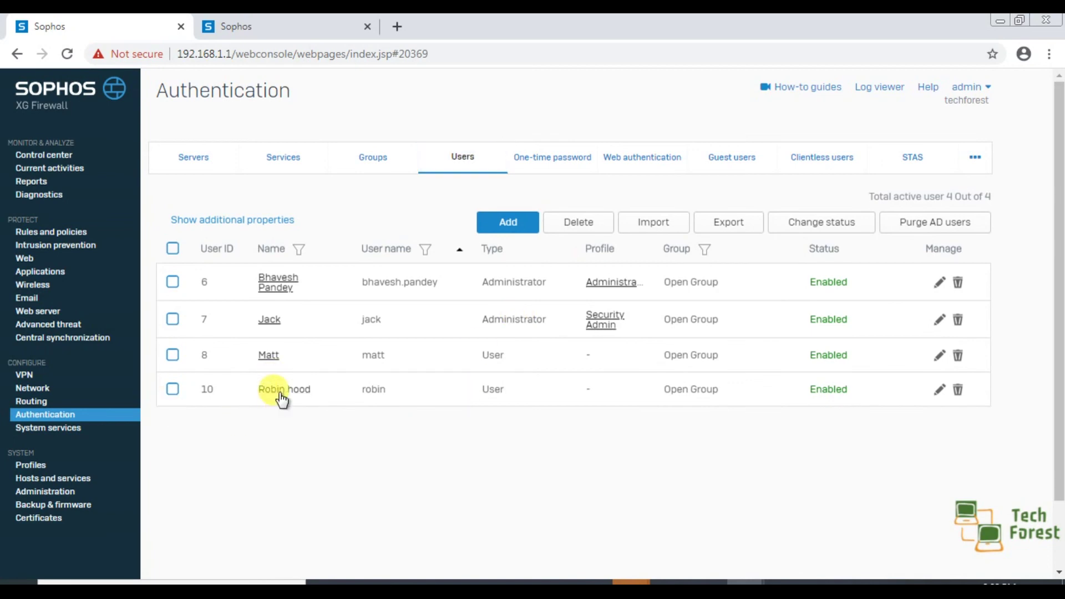
click(280, 392)
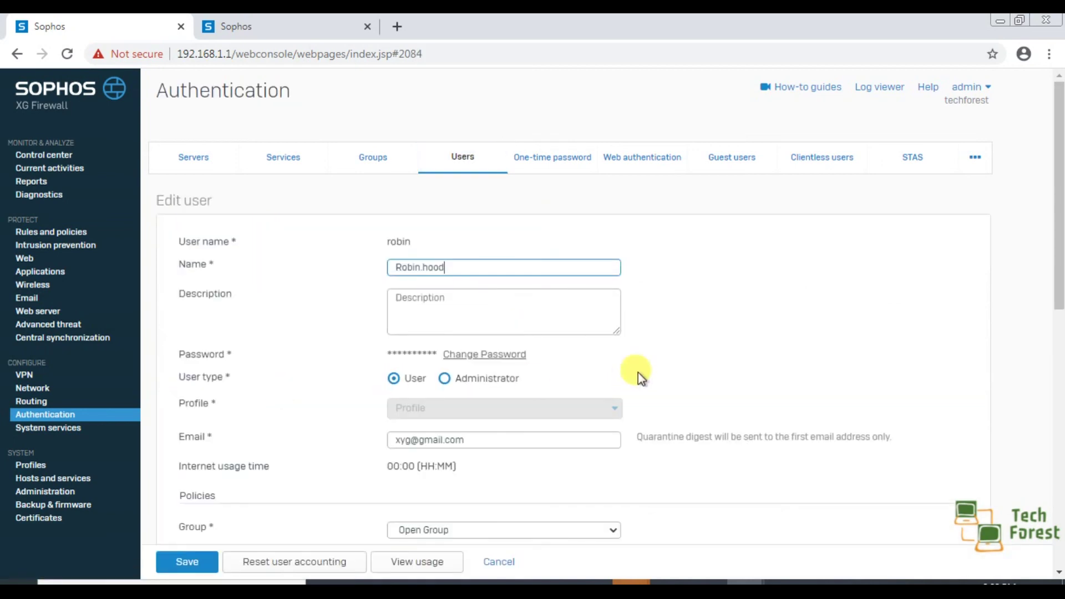
scroll(776, 338, down, 3)
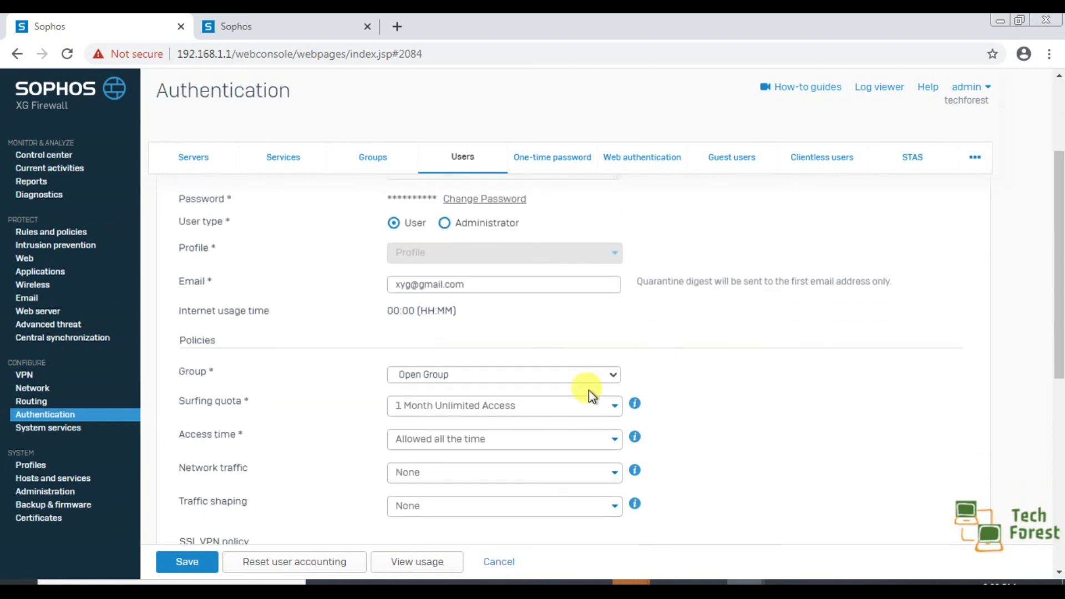
click(595, 383)
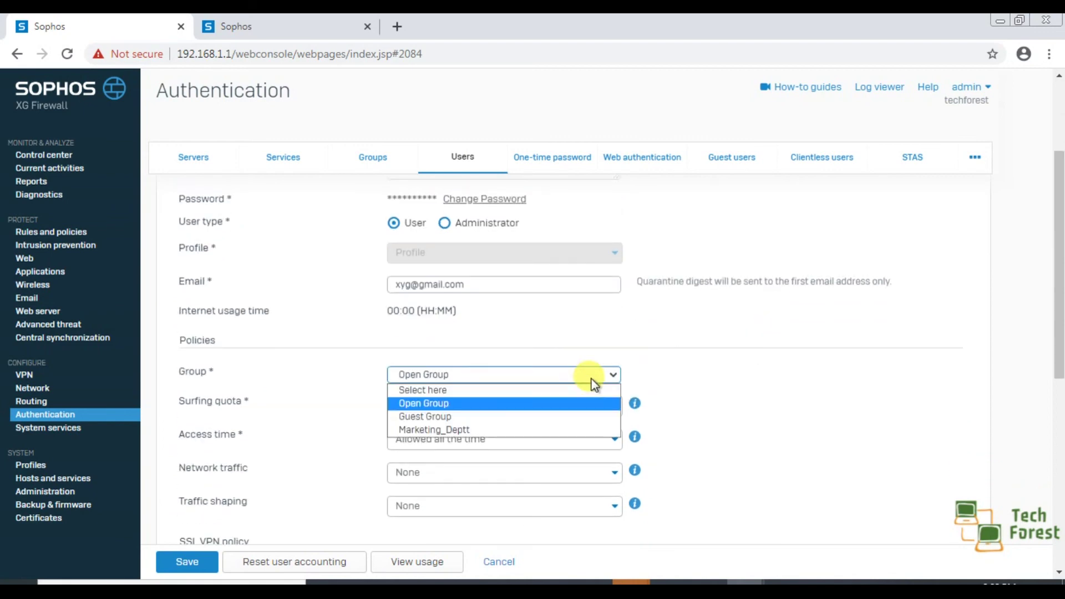
click(521, 429)
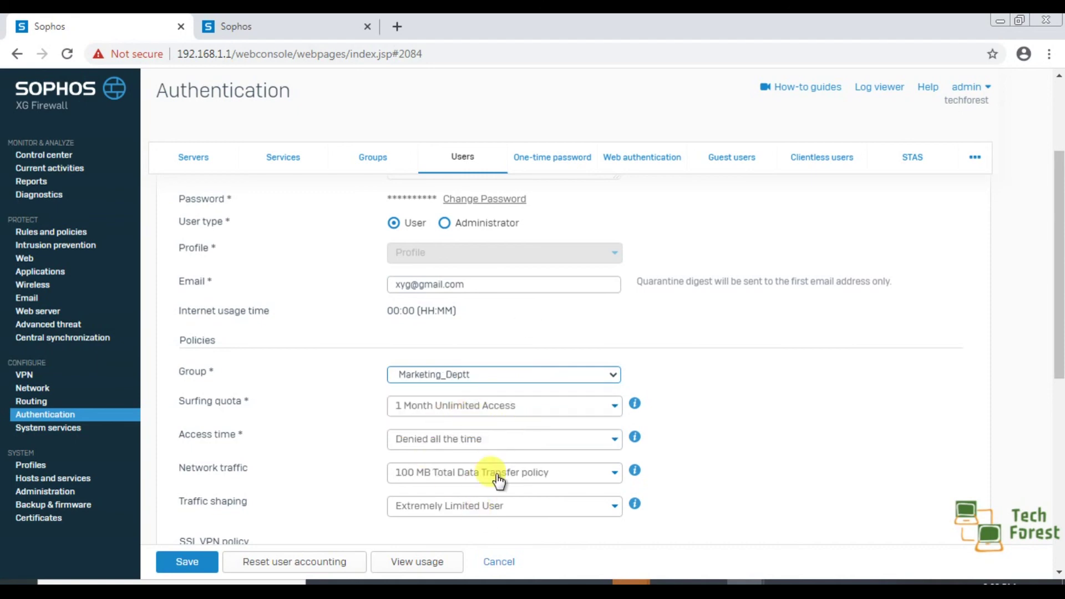
scroll(496, 483, down, 2)
scroll(506, 493, down, 5)
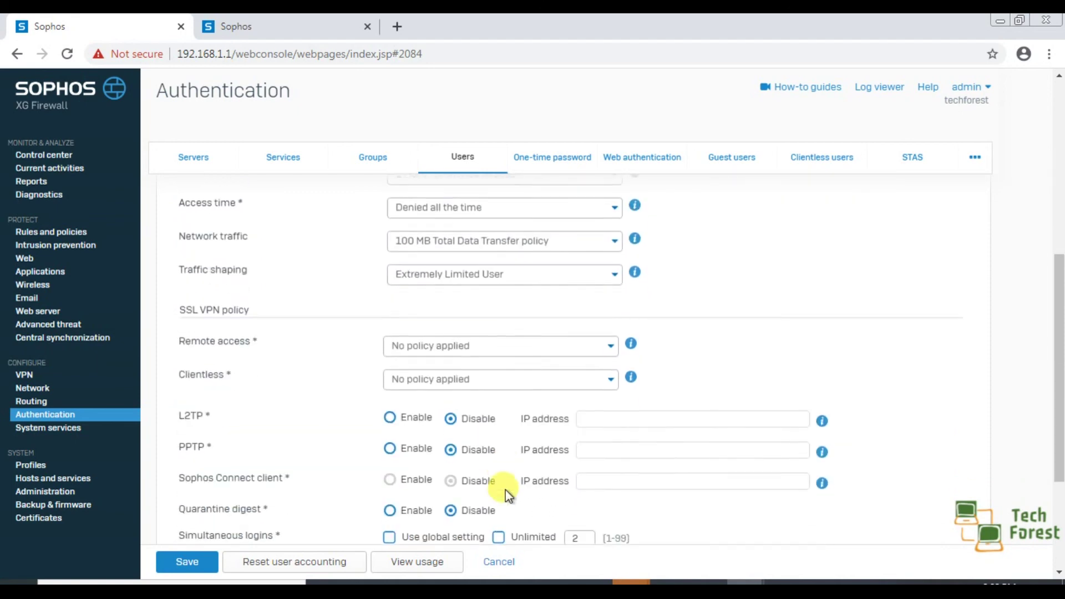
scroll(506, 494, up, 5)
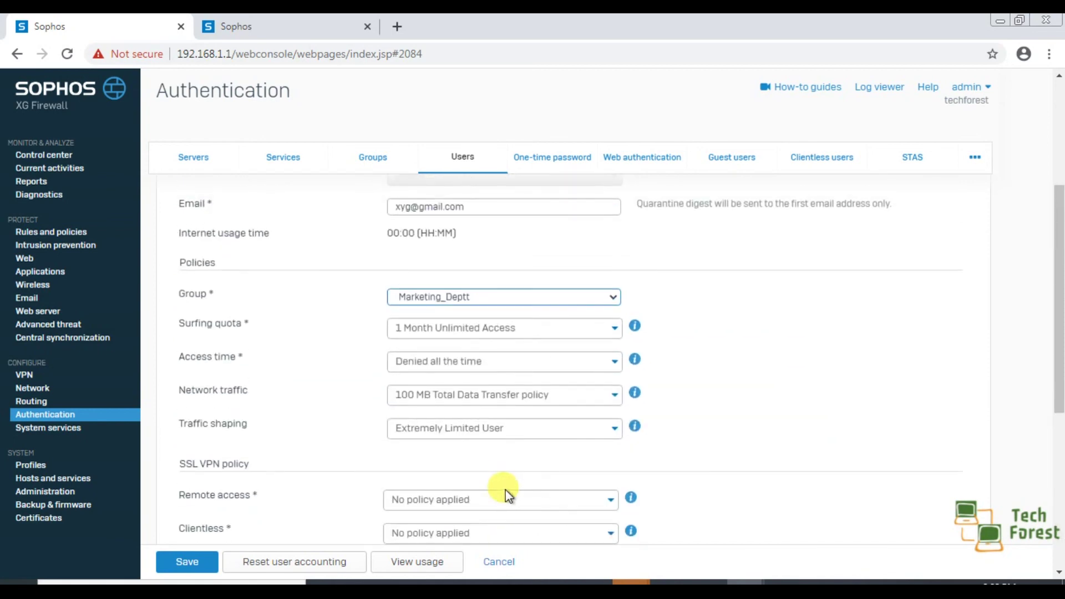
click(187, 567)
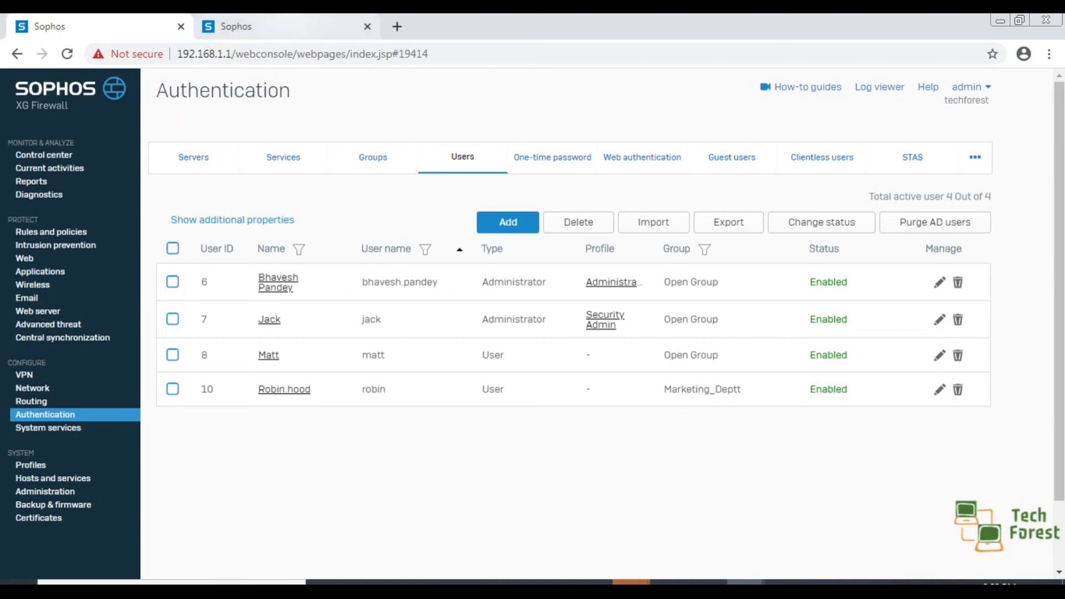
Step: In the other console tab, open Administration > Admin settings and check the user portal port 8443
click(229, 26)
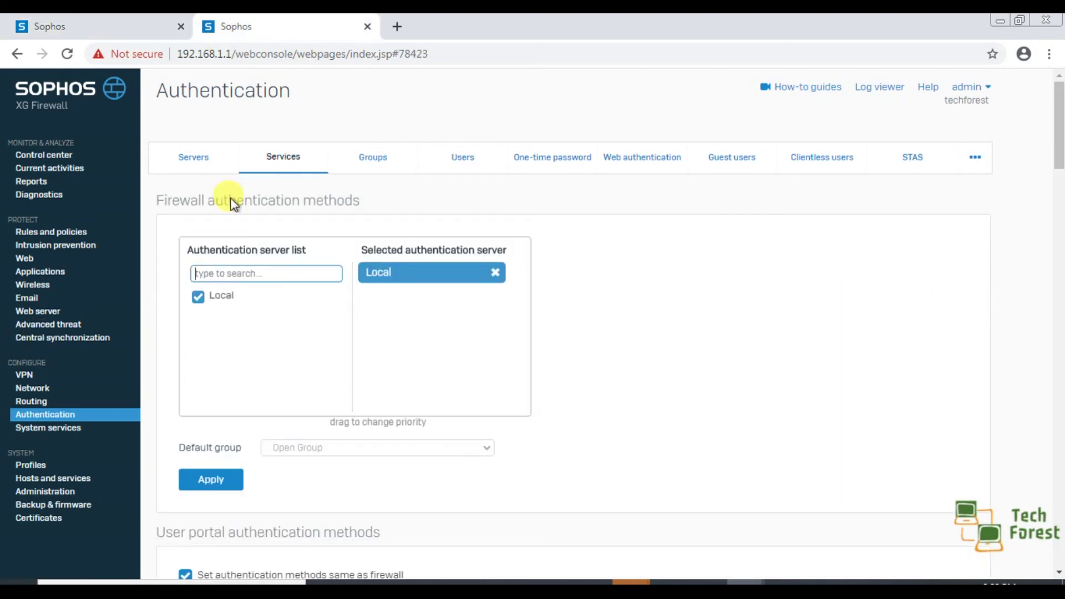
click(60, 495)
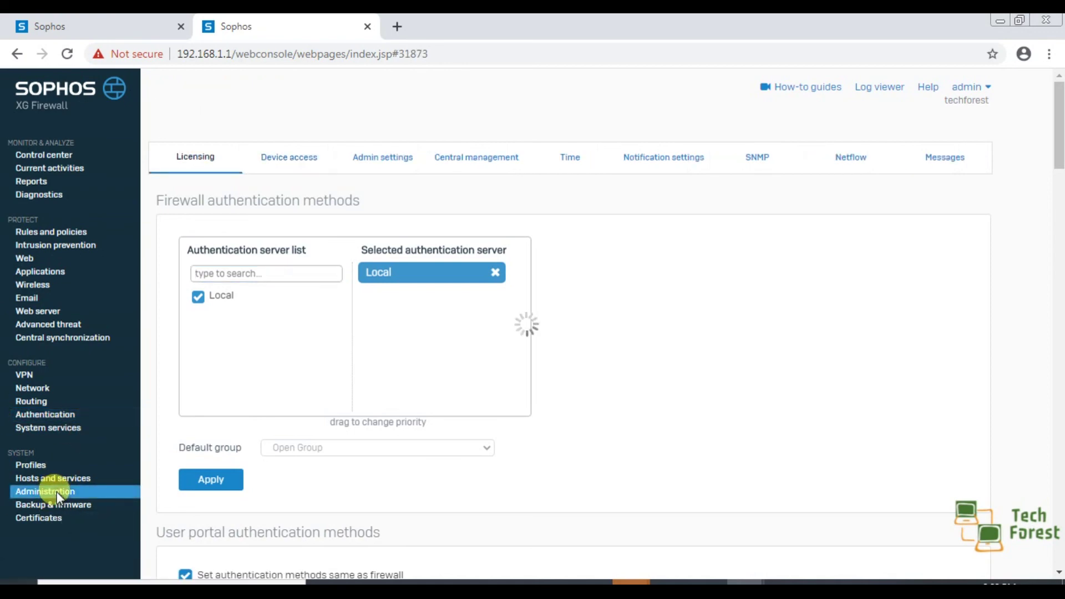
click(377, 158)
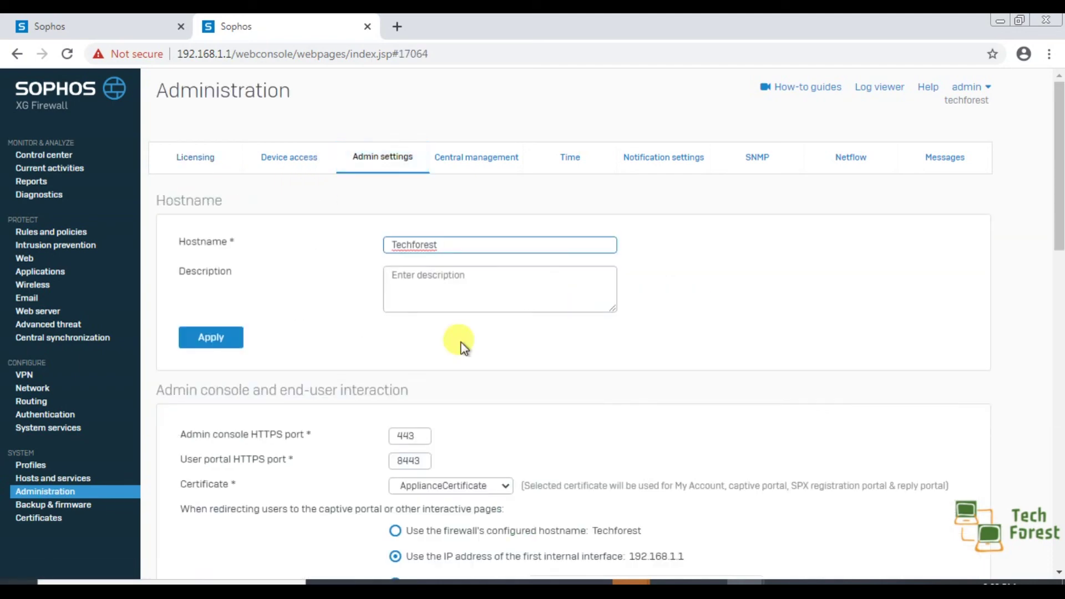
drag(186, 463, 420, 464)
double_click(400, 462)
click(575, 450)
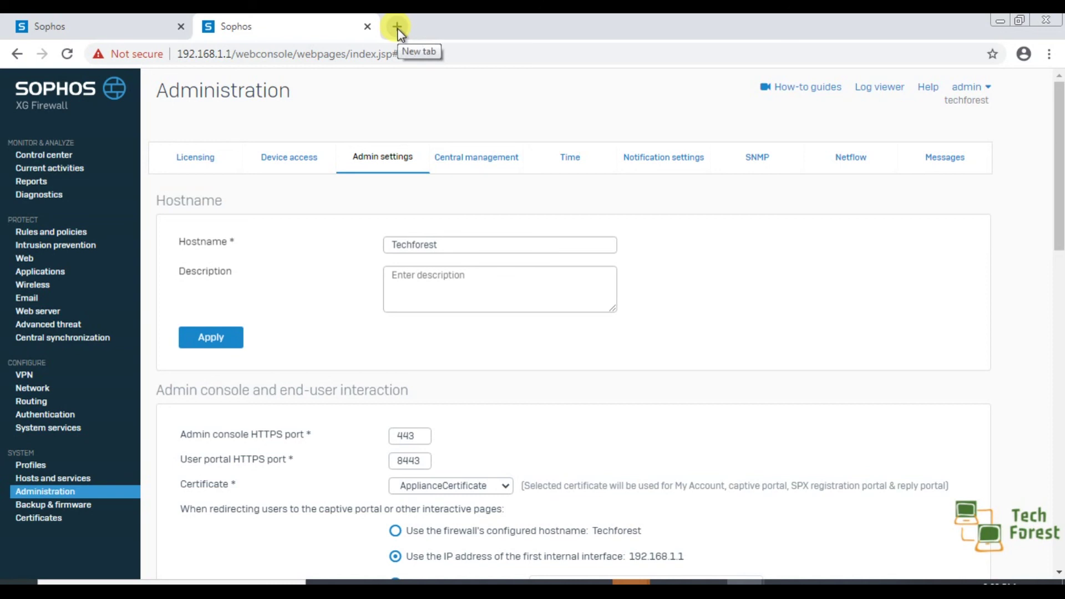
click(397, 30)
text(h)
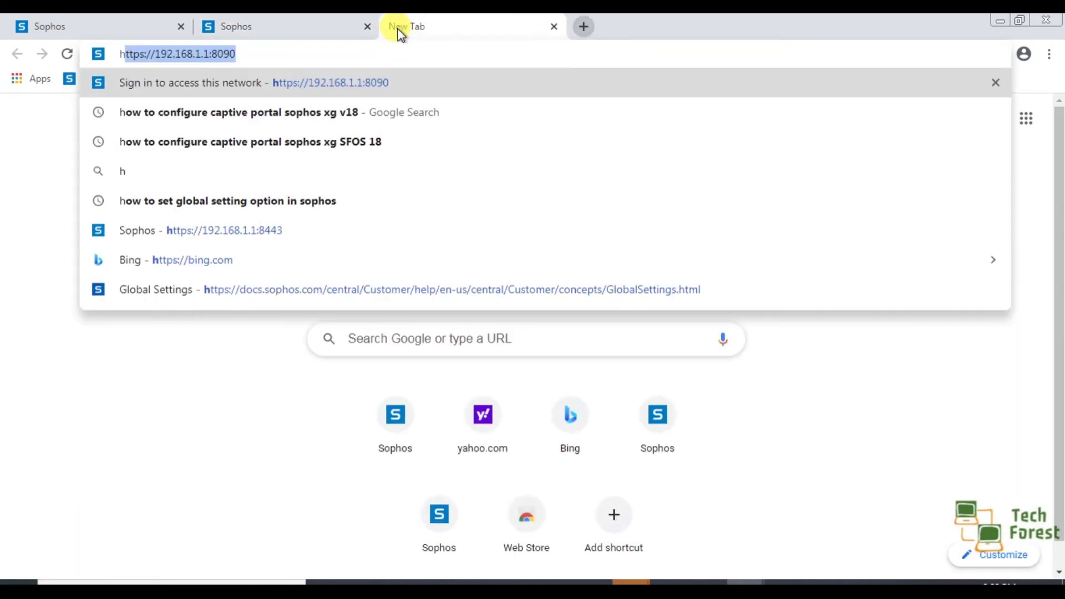
key(Right)
key(BackSpace)
key(BackSpace)
key(BackSpace)
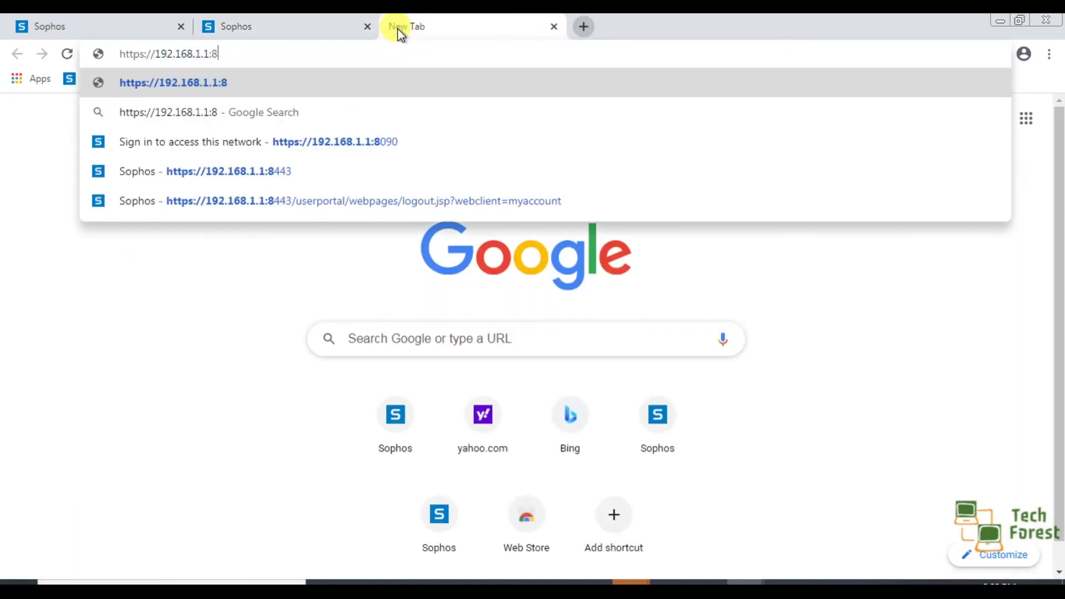
text(443)
key(Return)
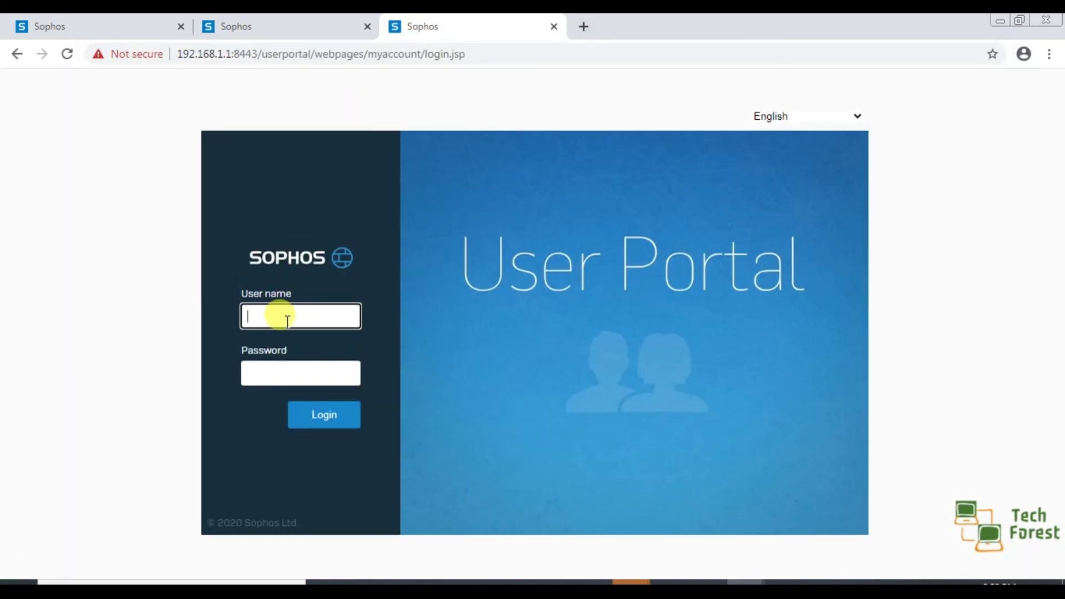
Step: Log in as the newly assigned user, correcting the mistyped user name and entering the account password
click(298, 319)
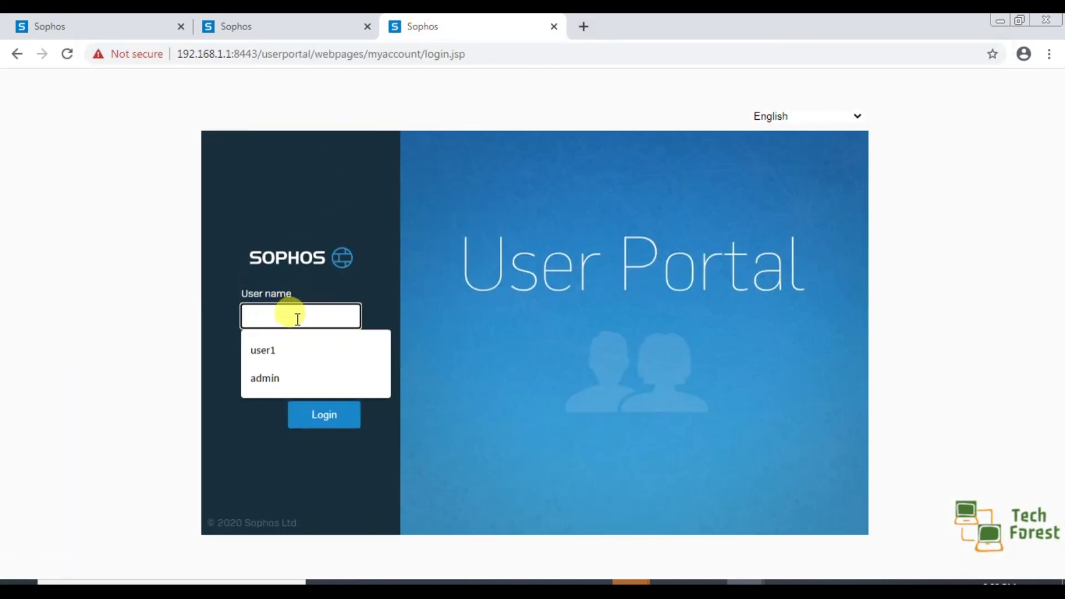
text(robit)
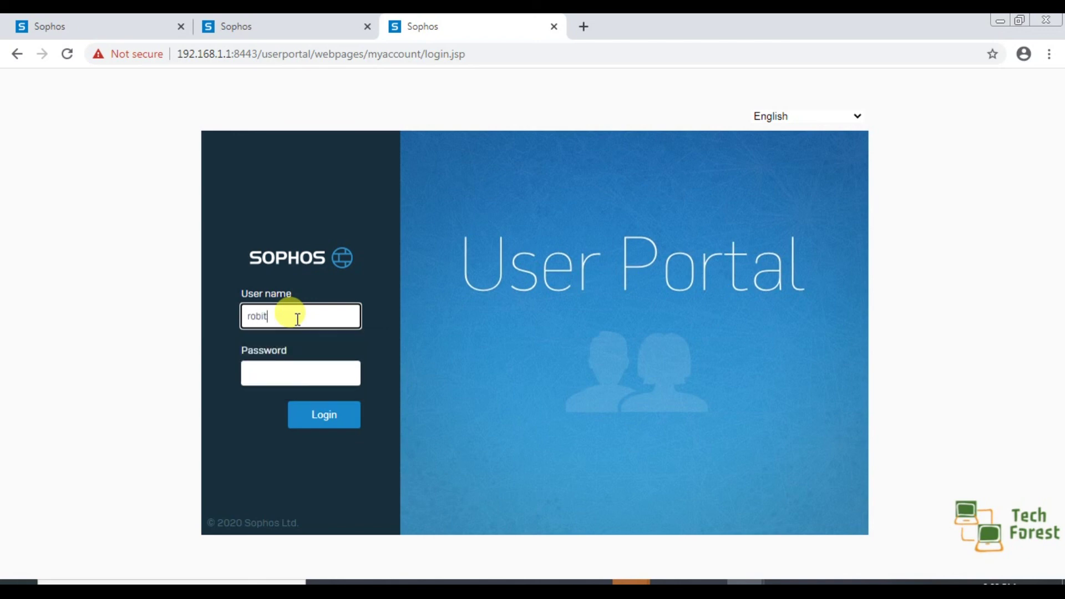
key(Tab)
click(297, 319)
key(BackSpace)
key(BackSpace)
key(BackSpace)
key(BackSpace)
text(obin)
key(Tab)
text(123)
click(322, 419)
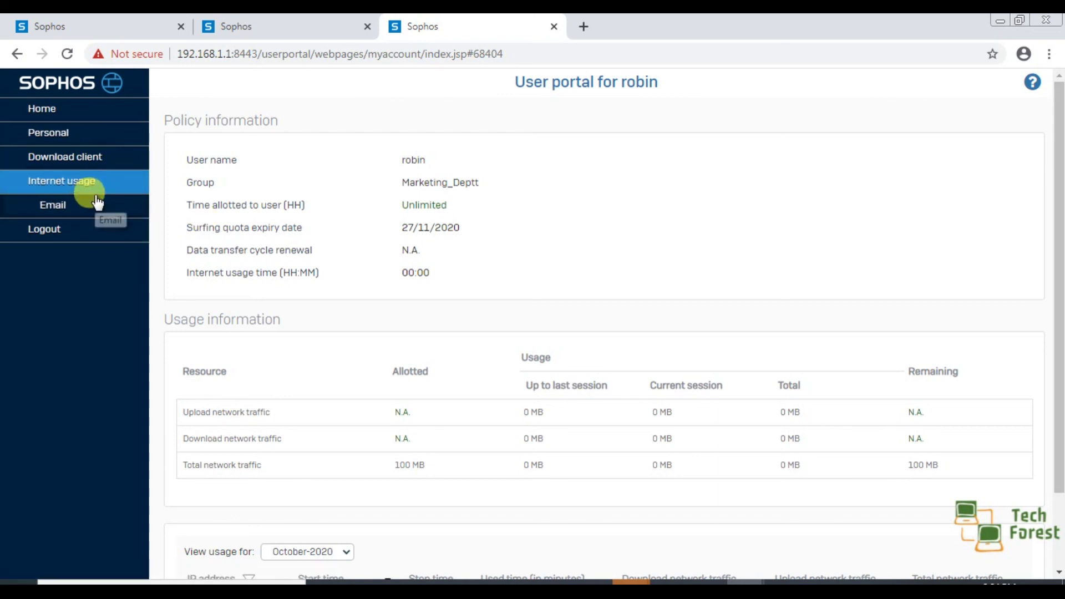
Step: View the Personal > Change password form, then open Email > Quarantine, which shows no records
click(67, 134)
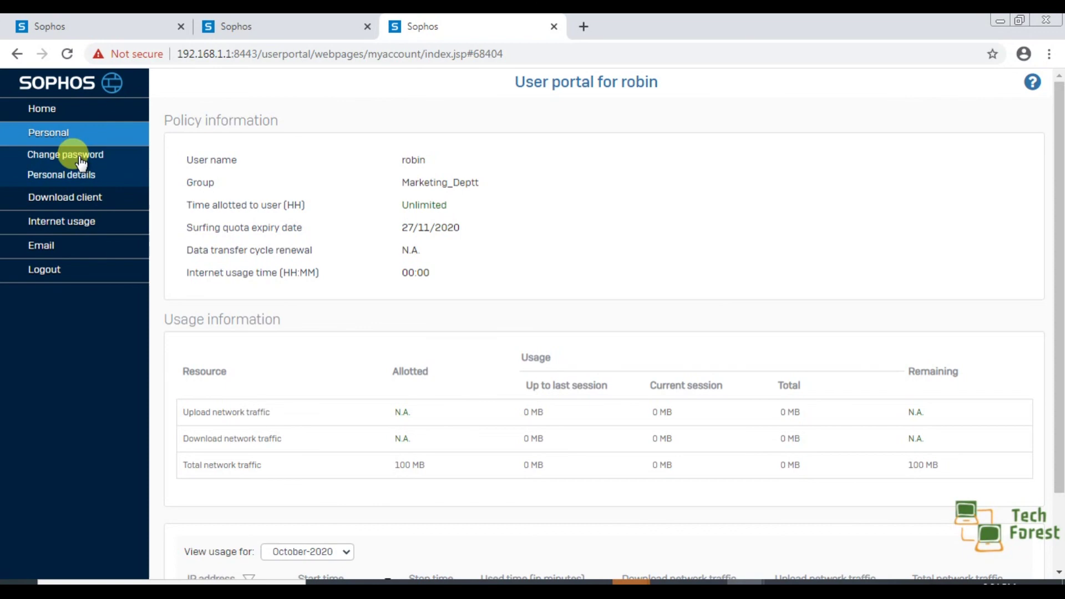
click(80, 161)
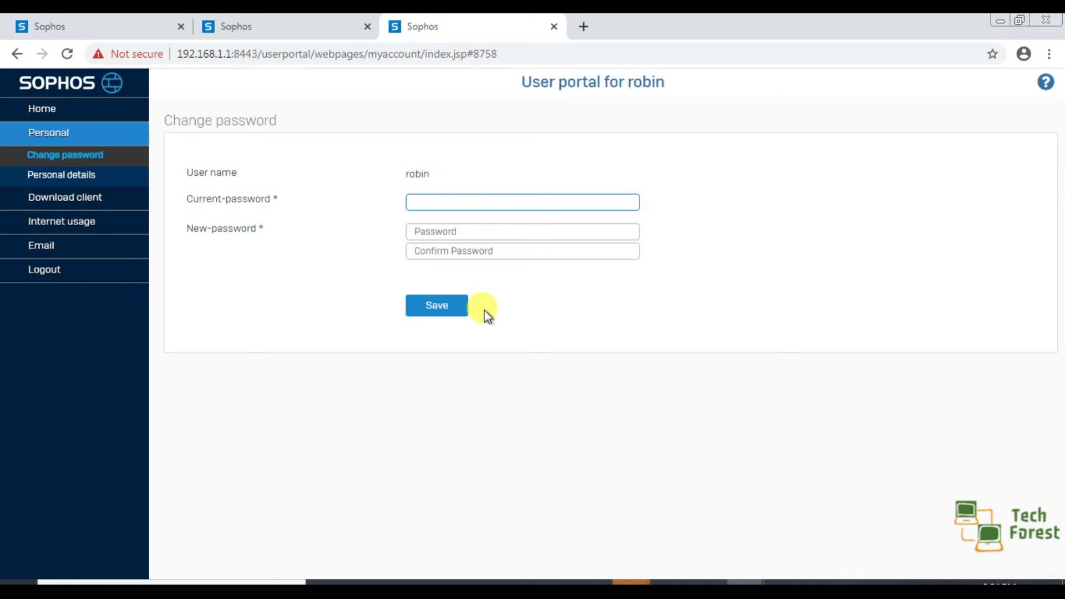
click(74, 247)
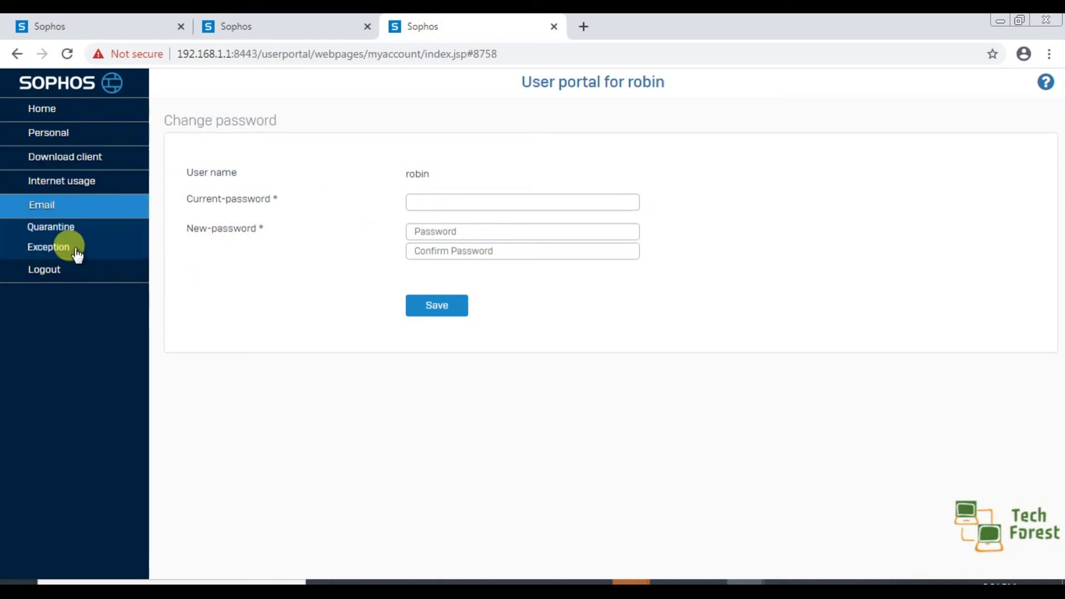
click(55, 229)
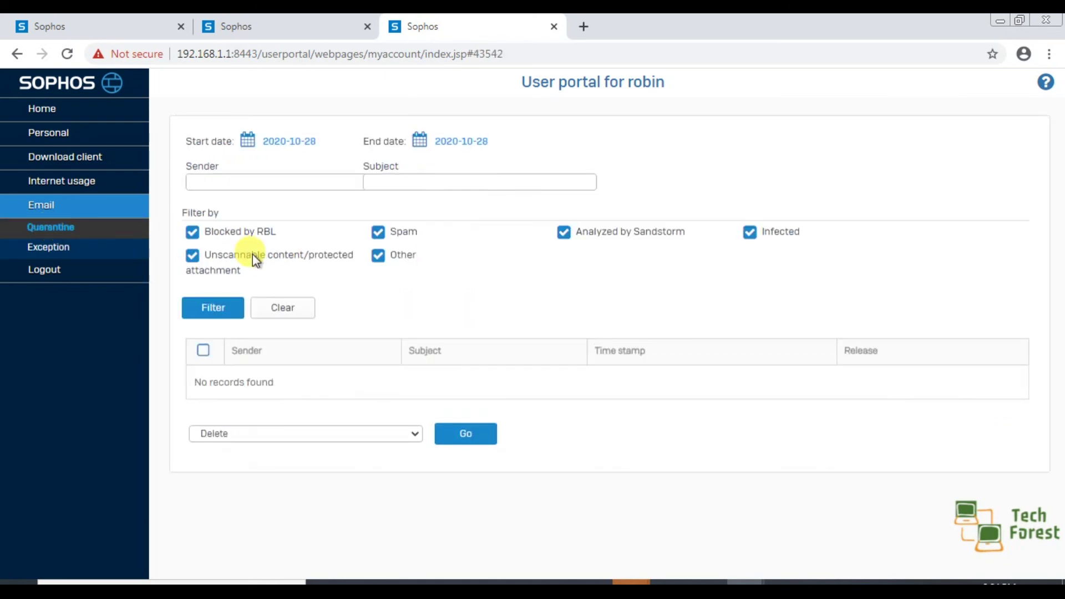